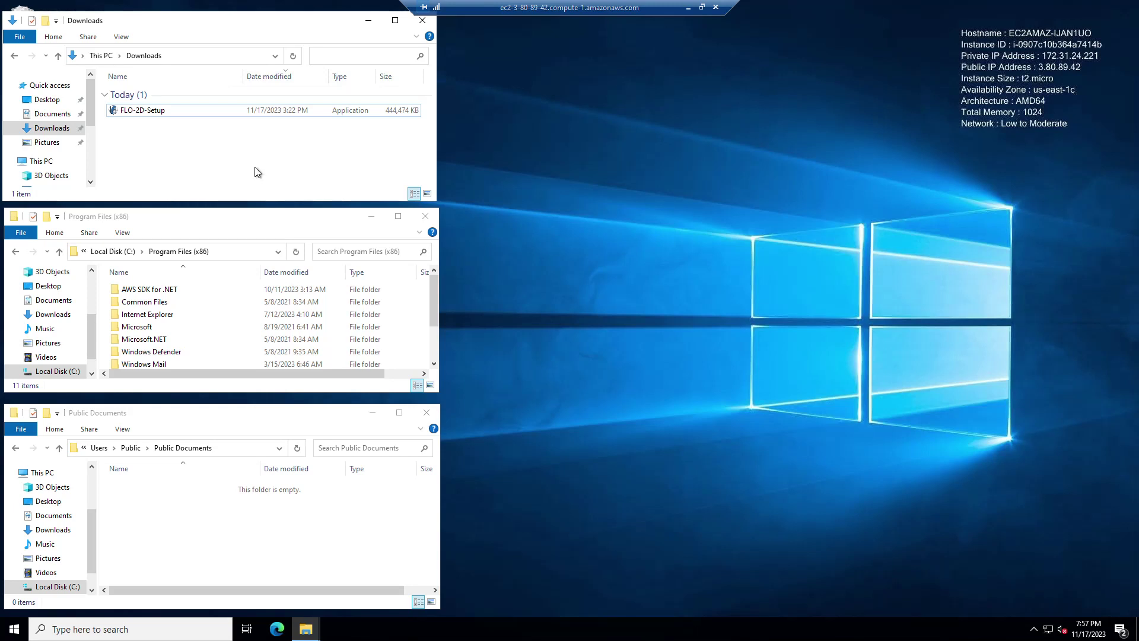
Select the 434 MB FLO-2D-Setup installer in the Downloads folder.
left_click(148, 111)
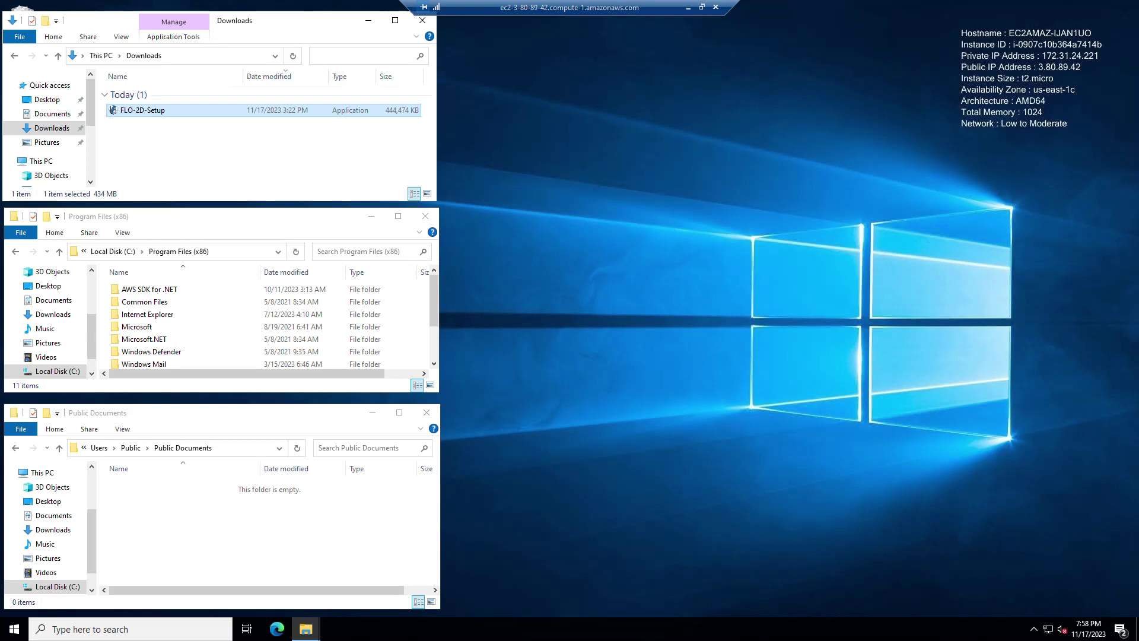
In ShareFile, browse from the Dashboard through FLO-2D Pro Update and FLO-2D Pro Installer to Build 23.
key("alt+Tab")
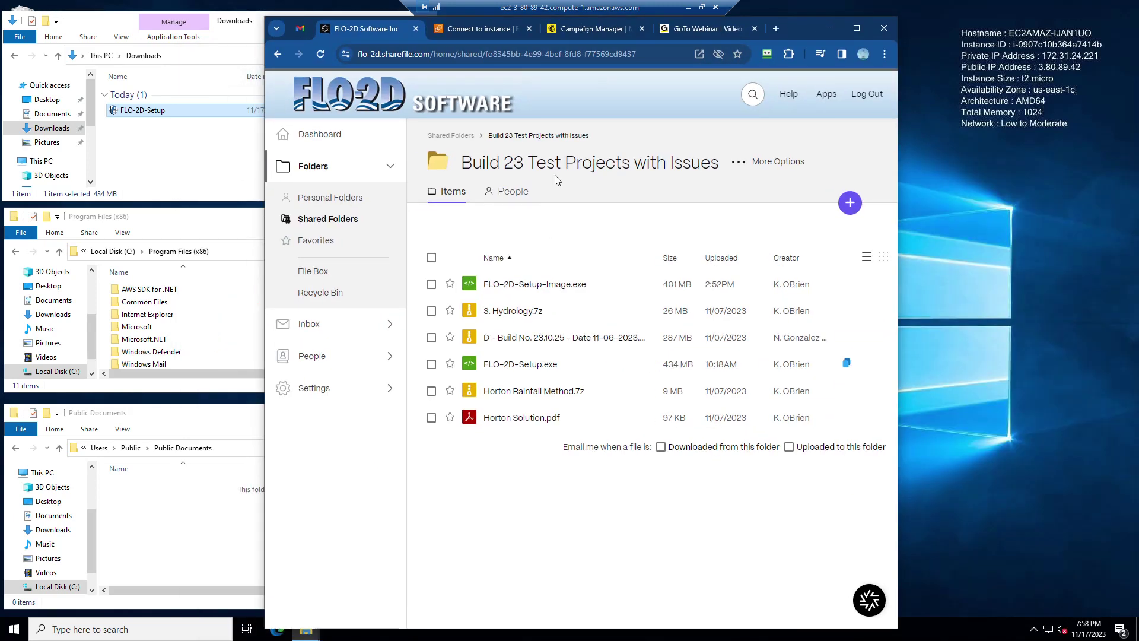
left_click(320, 134)
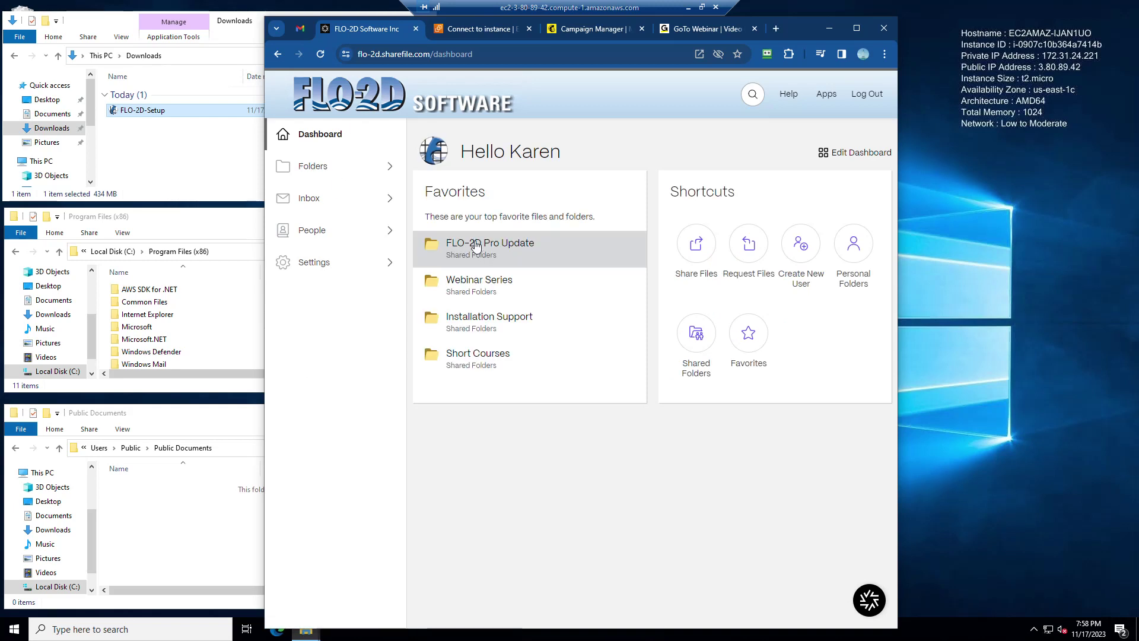
left_click(477, 245)
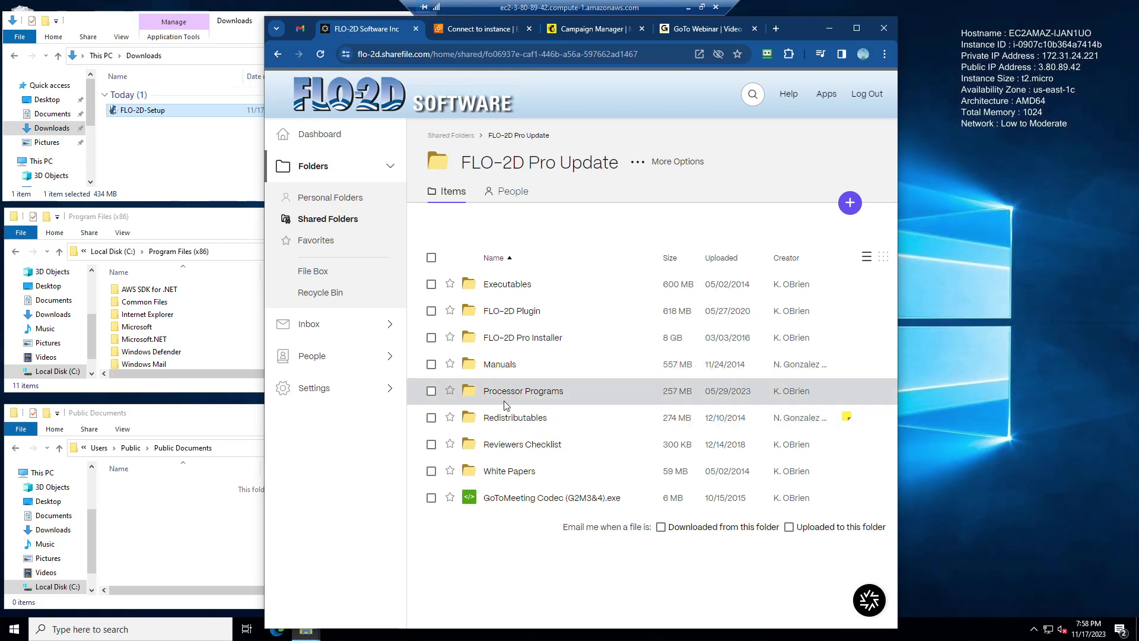
left_click(469, 341)
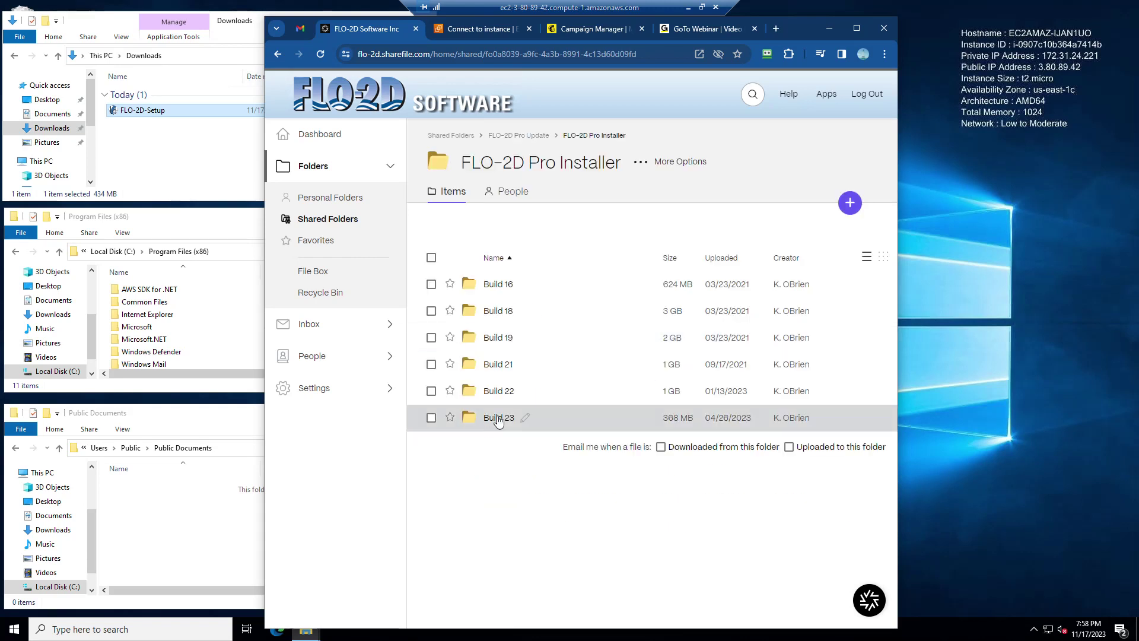
left_click(498, 418)
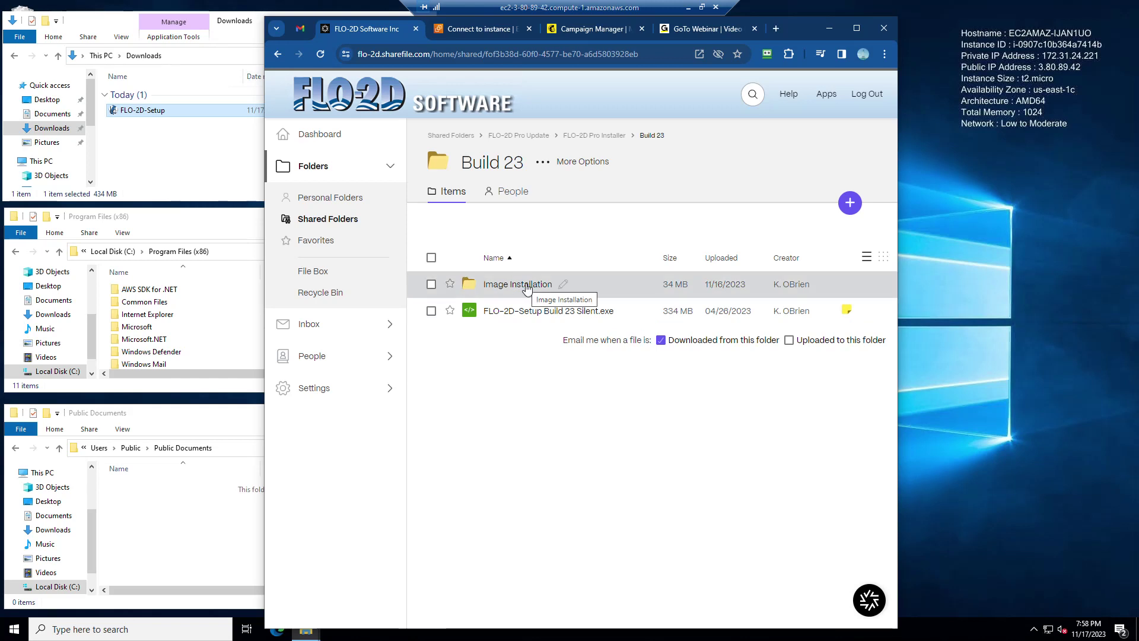
Briefly check the Explorer windows, then use breadcrumbs to climb back to FLO-2D Pro Update.
left_click(831, 30)
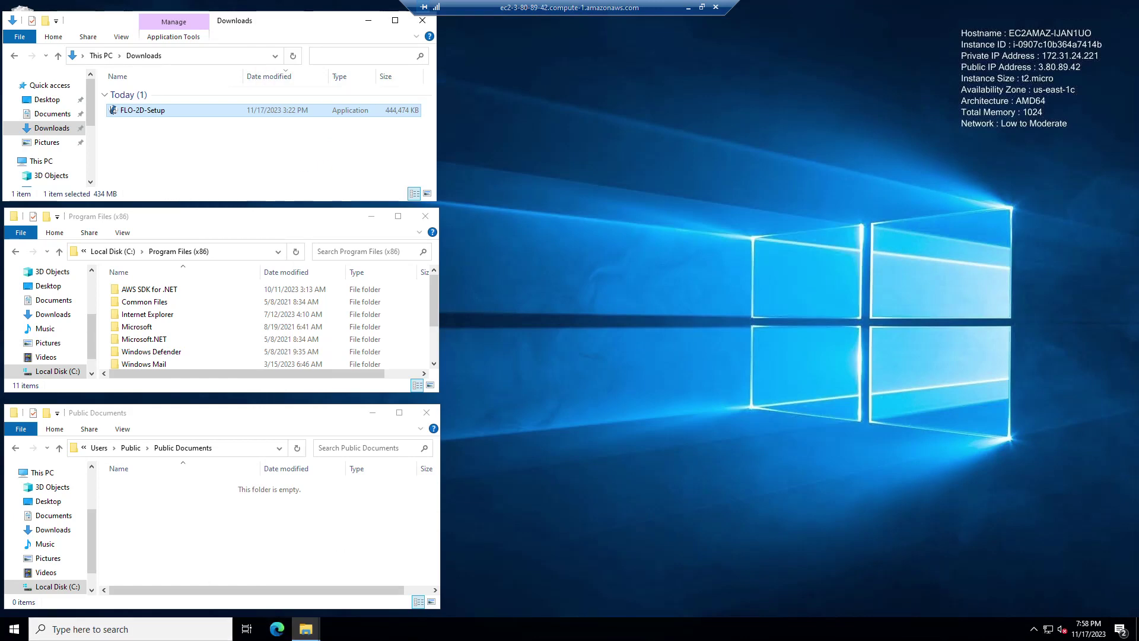
left_click(277, 629)
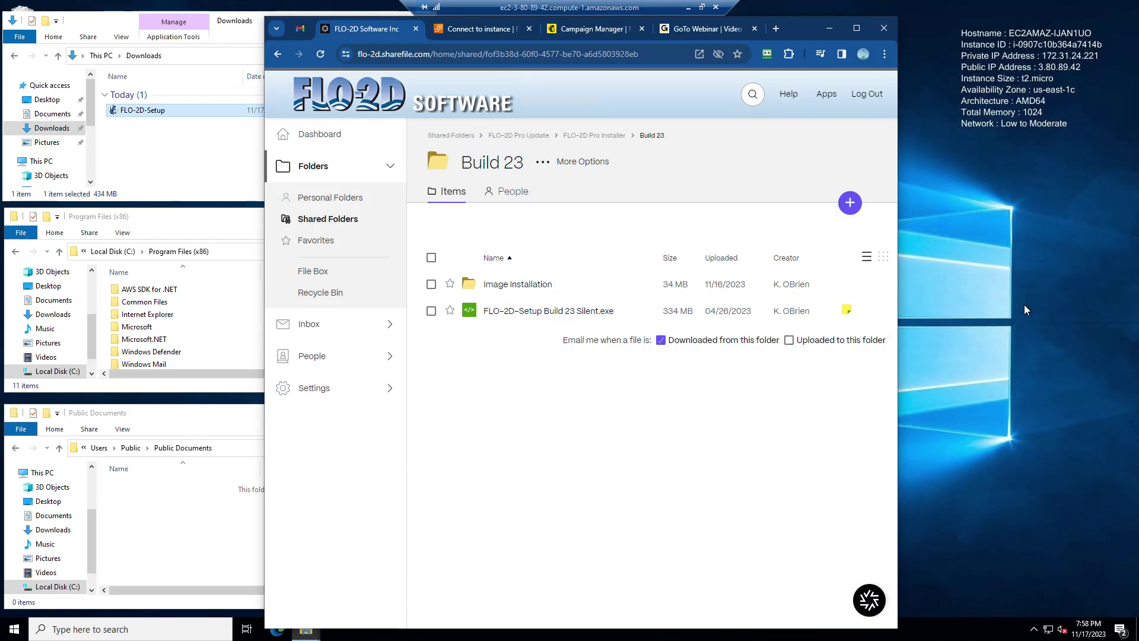
left_click(591, 137)
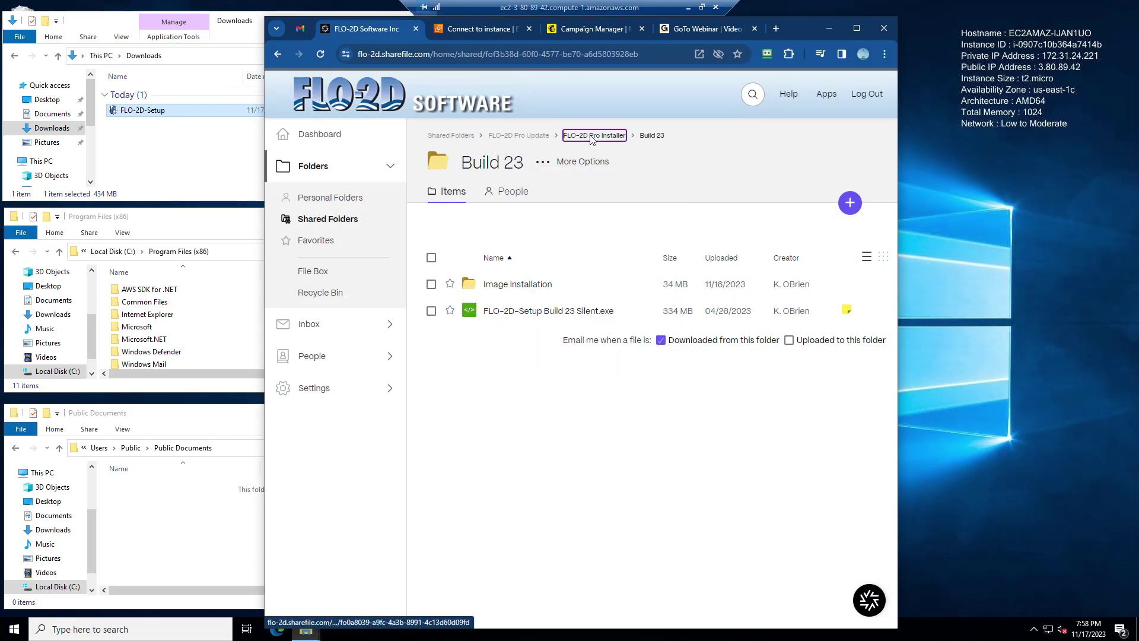
left_click(518, 137)
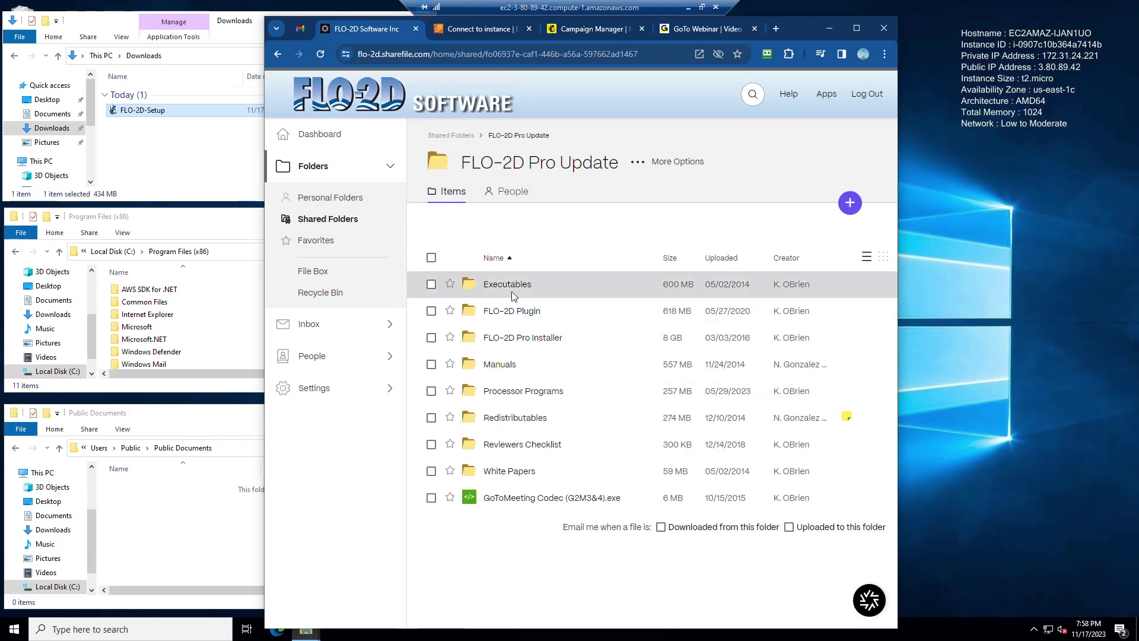
View the Processor Programs folder, then minimize Chrome to reveal the Explorer windows.
left_click(468, 394)
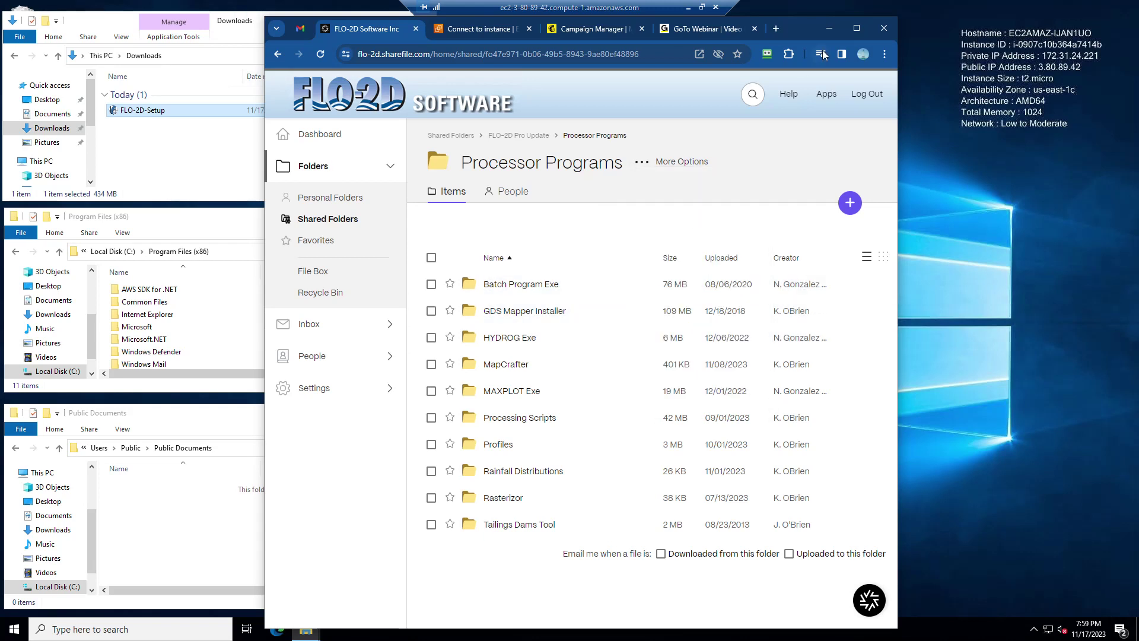
left_click(830, 28)
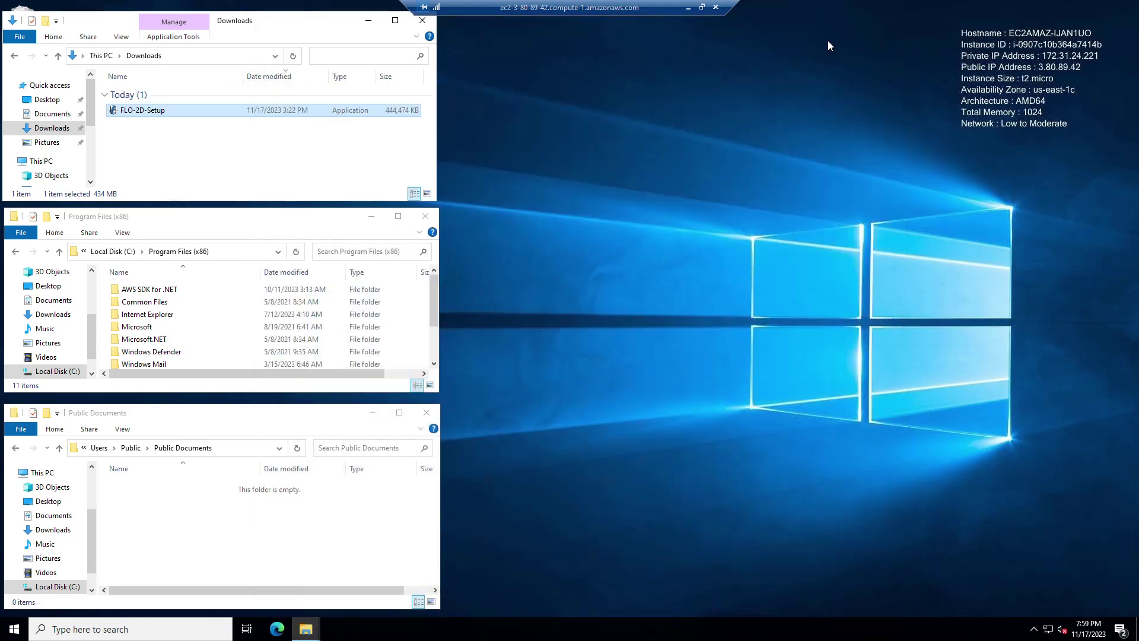
Run FLO-2D-Setup, accept the license, keep all components and default location and shortcuts, and install.
double_click(136, 110)
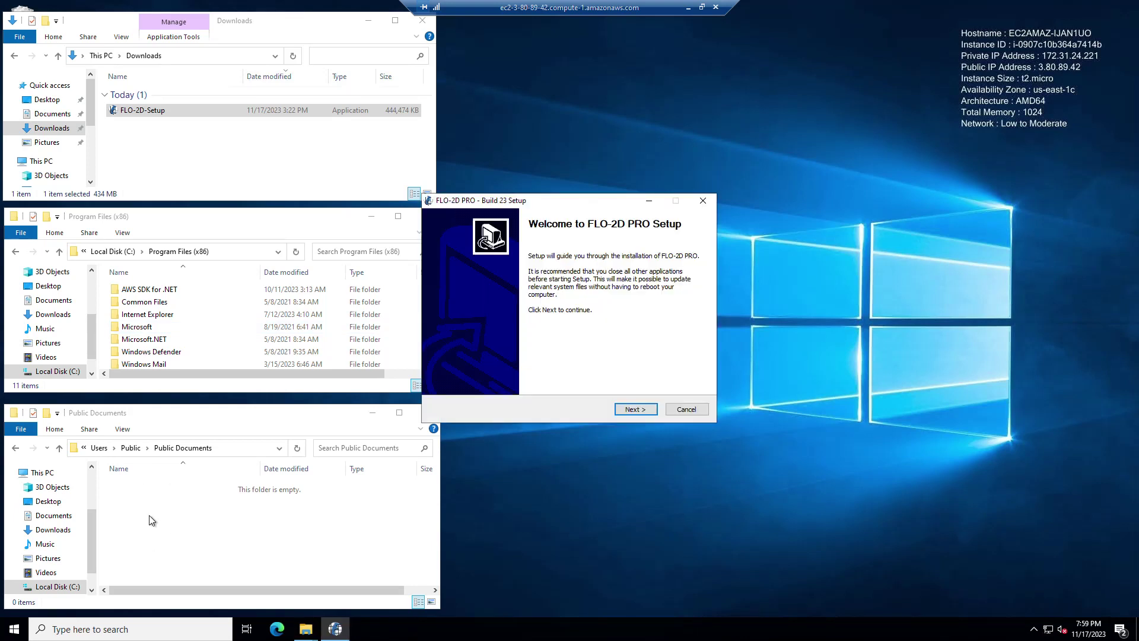
left_click(633, 410)
left_click(633, 410)
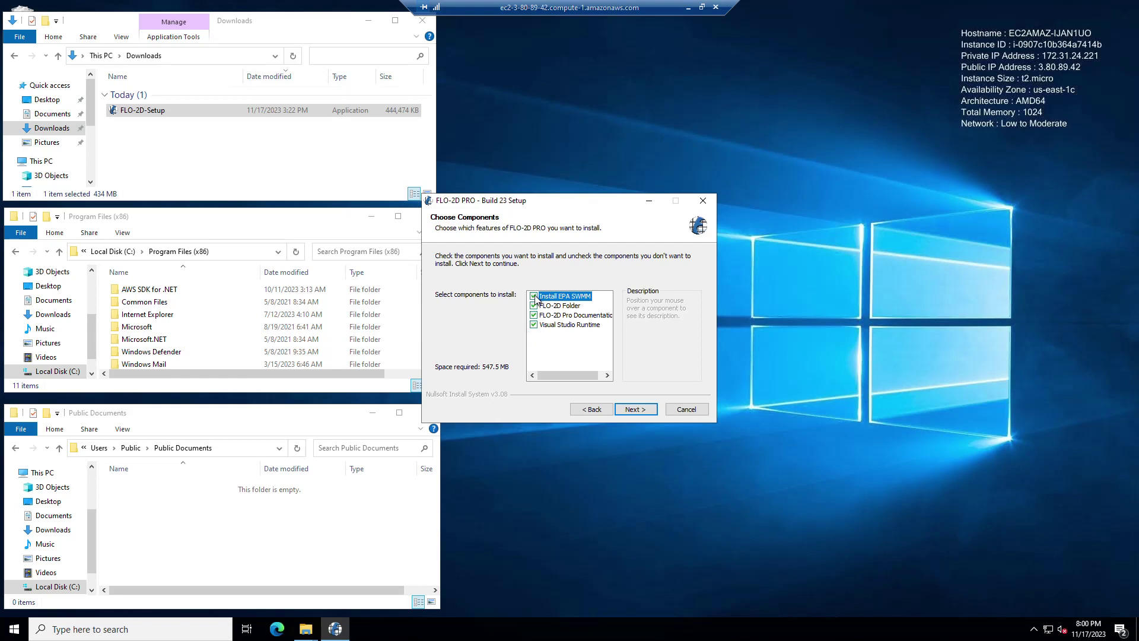
left_click(534, 326)
left_click(533, 325)
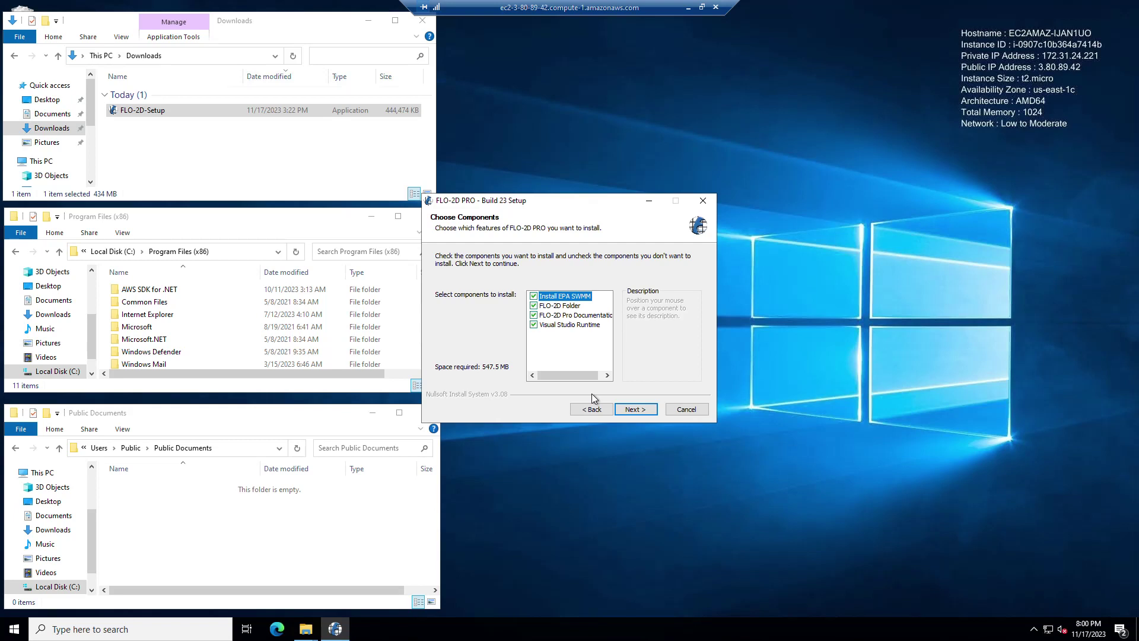
left_click(640, 414)
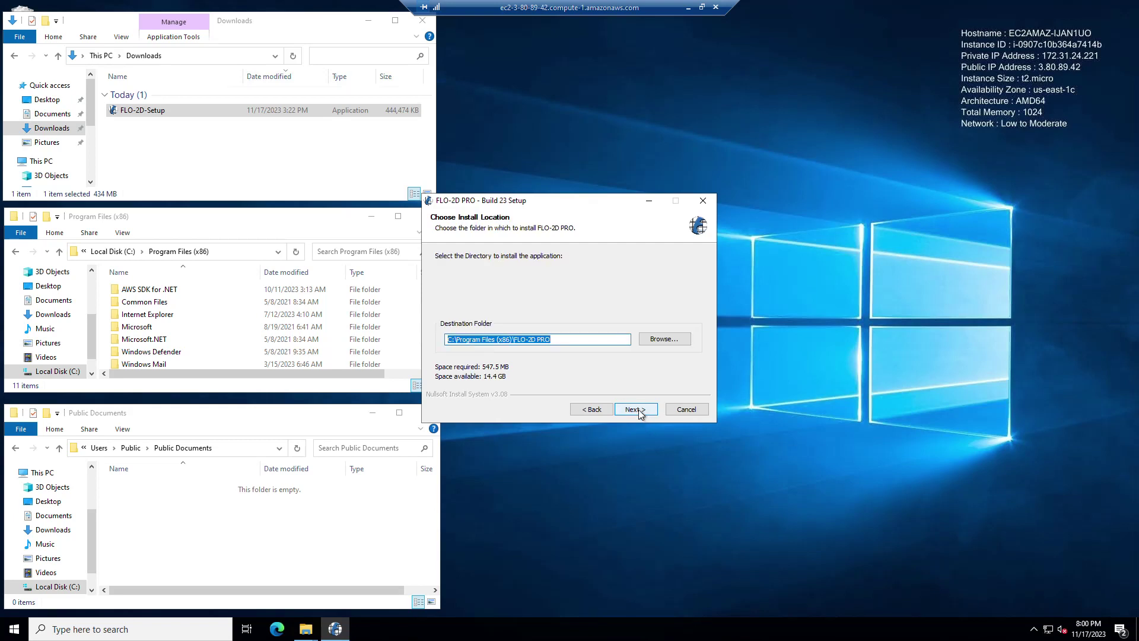
left_click(638, 410)
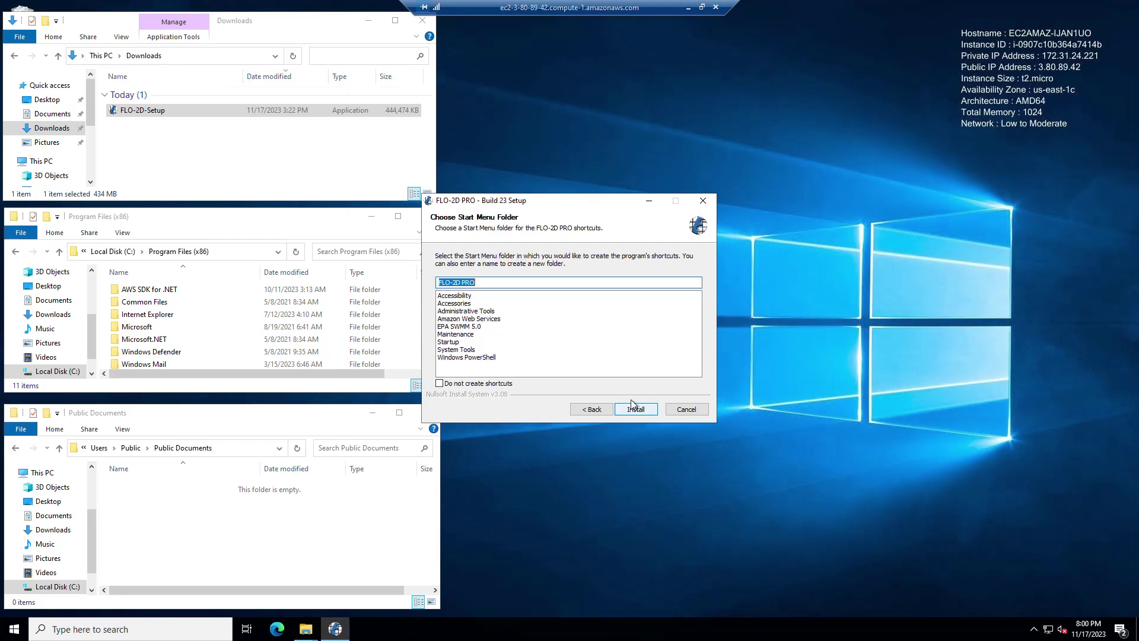
left_click(631, 411)
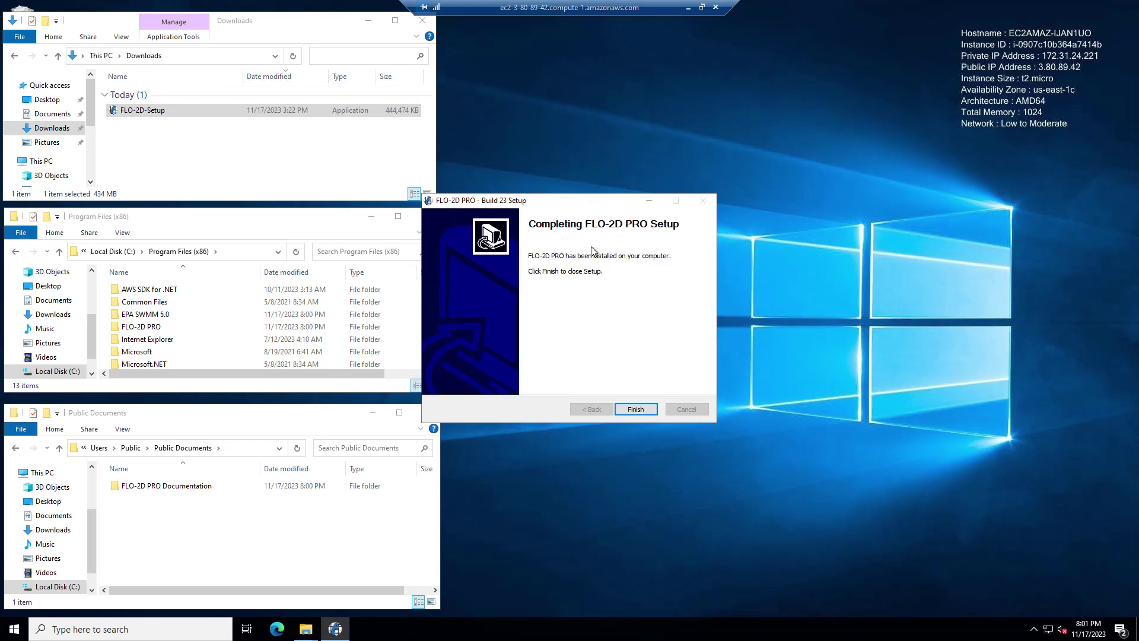
Finish and close the FLO-2D PRO Build 23 setup wizard once installation completes.
left_click(636, 409)
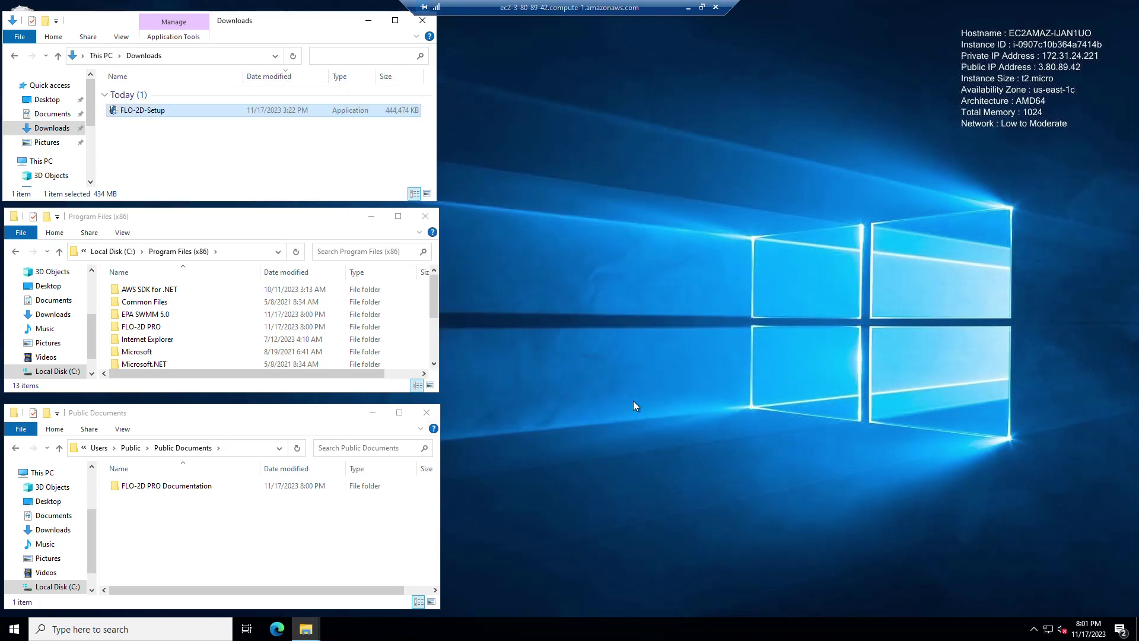
Open the FLO-2D PRO folder from Program Files (x86) in a new window.
left_click(150, 328)
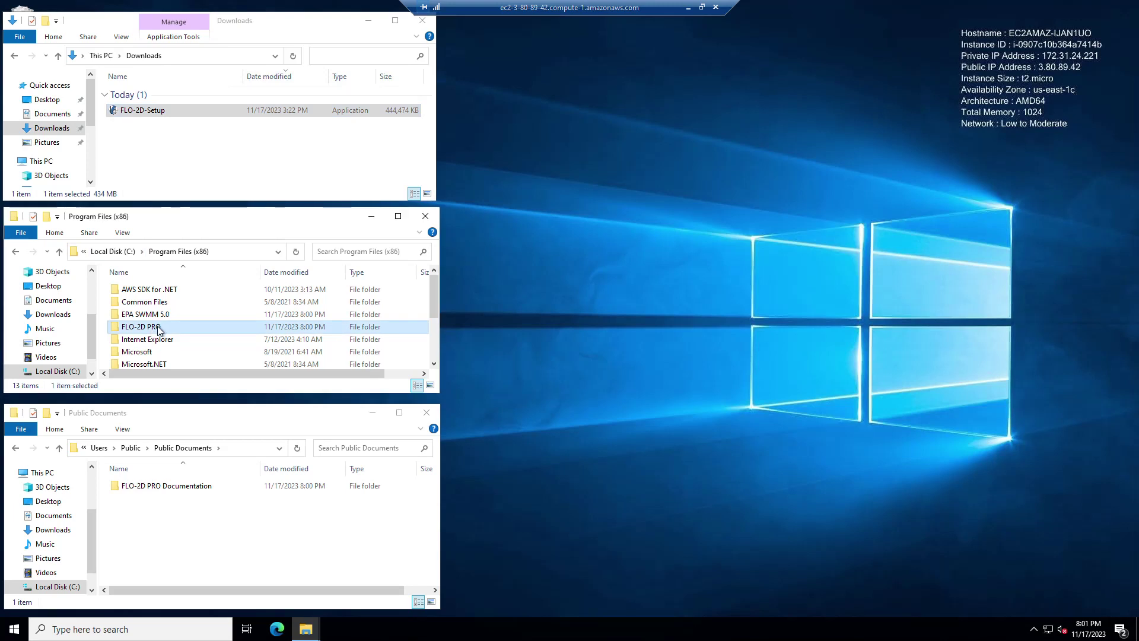
right_click(159, 330)
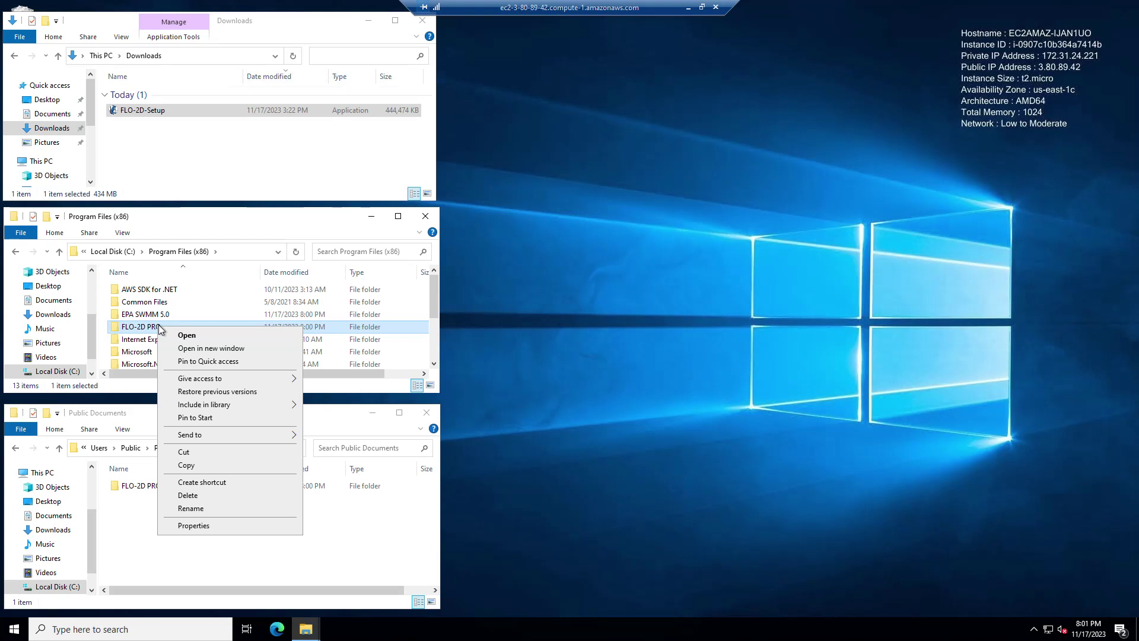
left_click(199, 350)
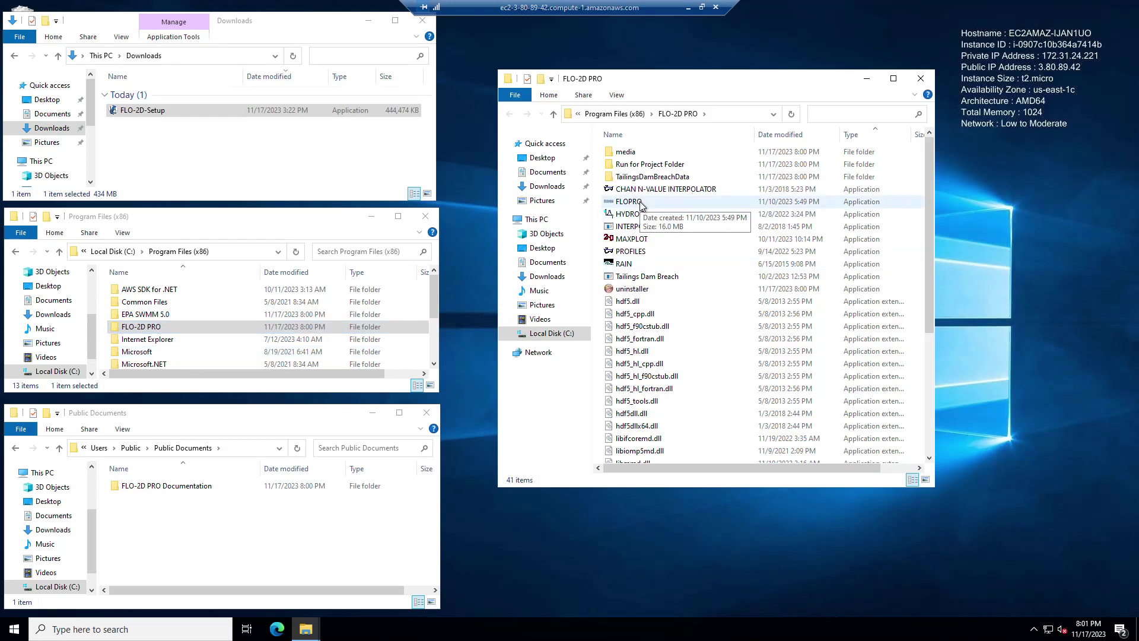
Review the executables from FLOPRO down to Tailings Dam Breach, then run FLOPRO alone.
left_click(641, 204)
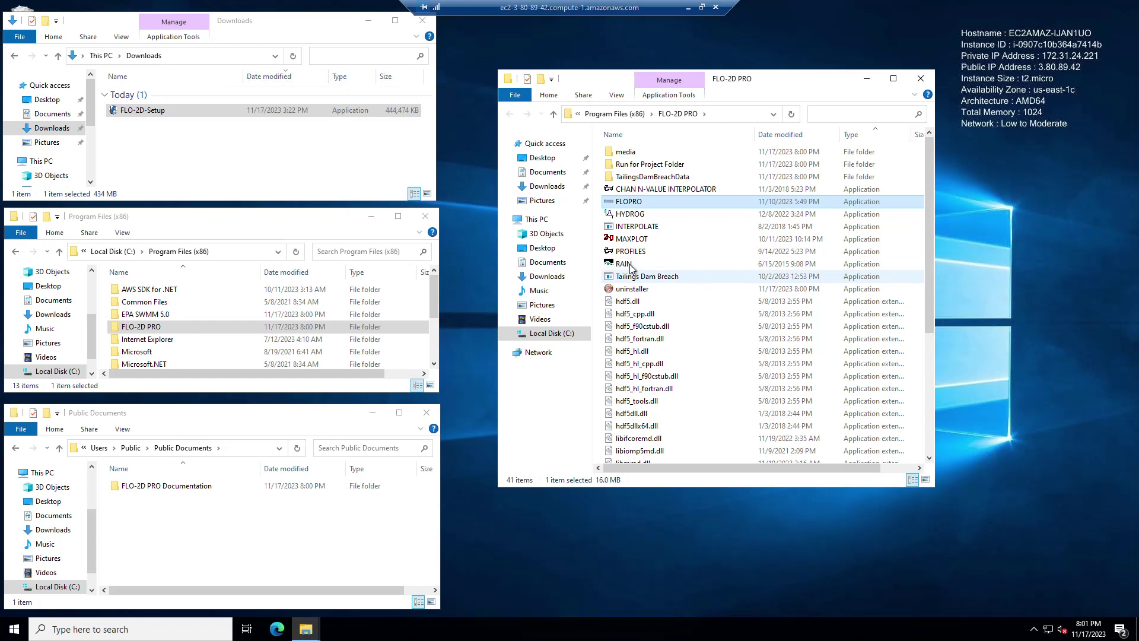
left_click(630, 268, "shift")
left_click(636, 206)
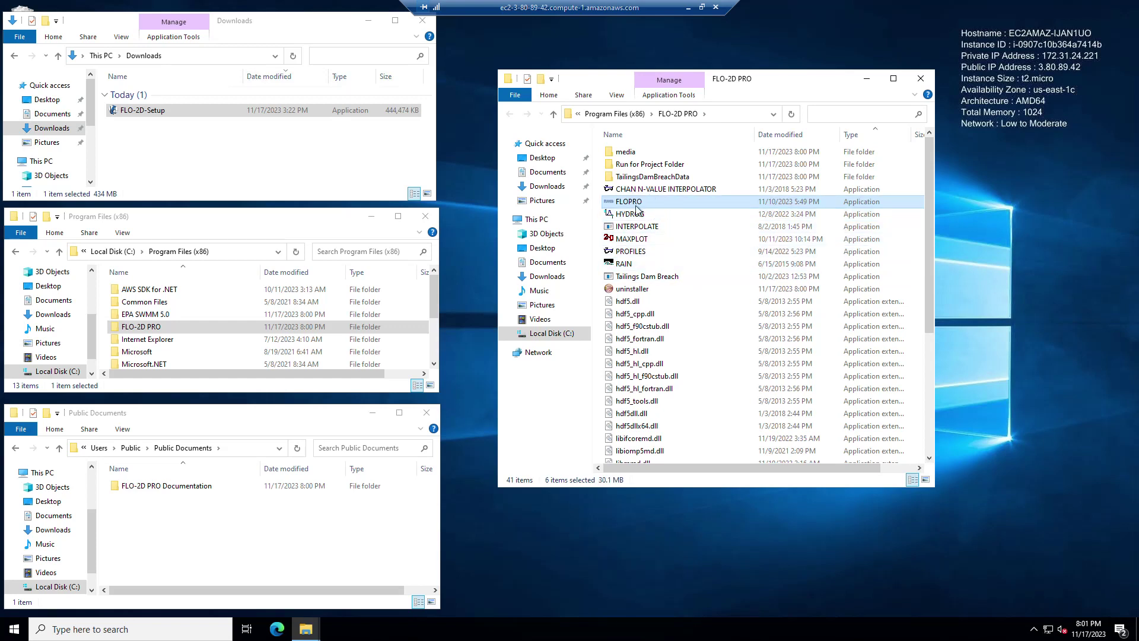
left_click(634, 281, "shift")
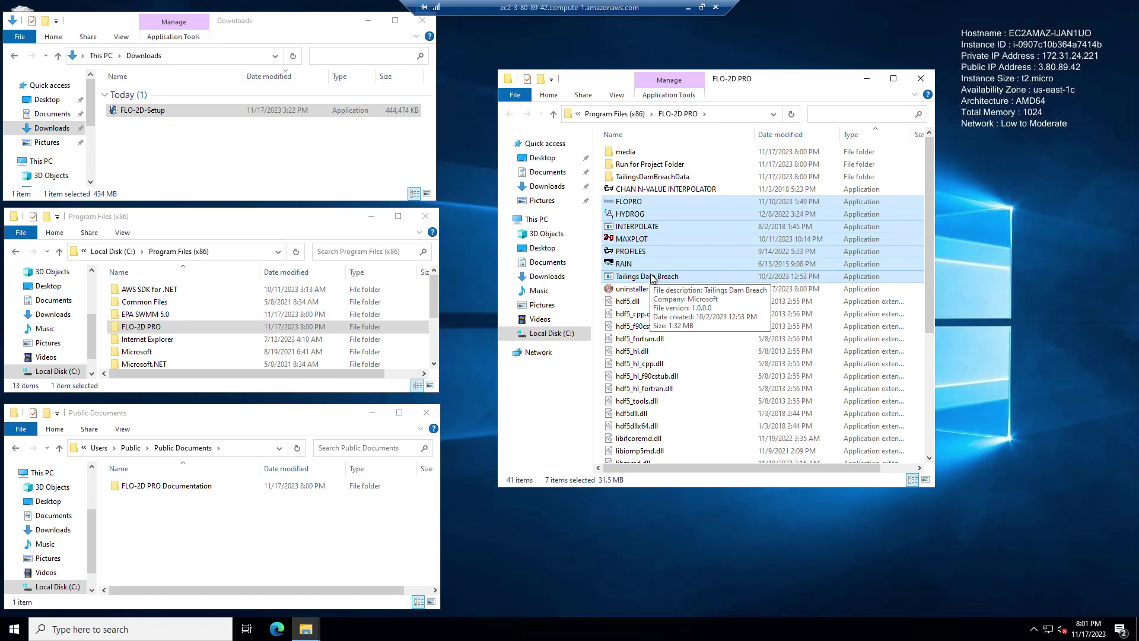
left_click(638, 205)
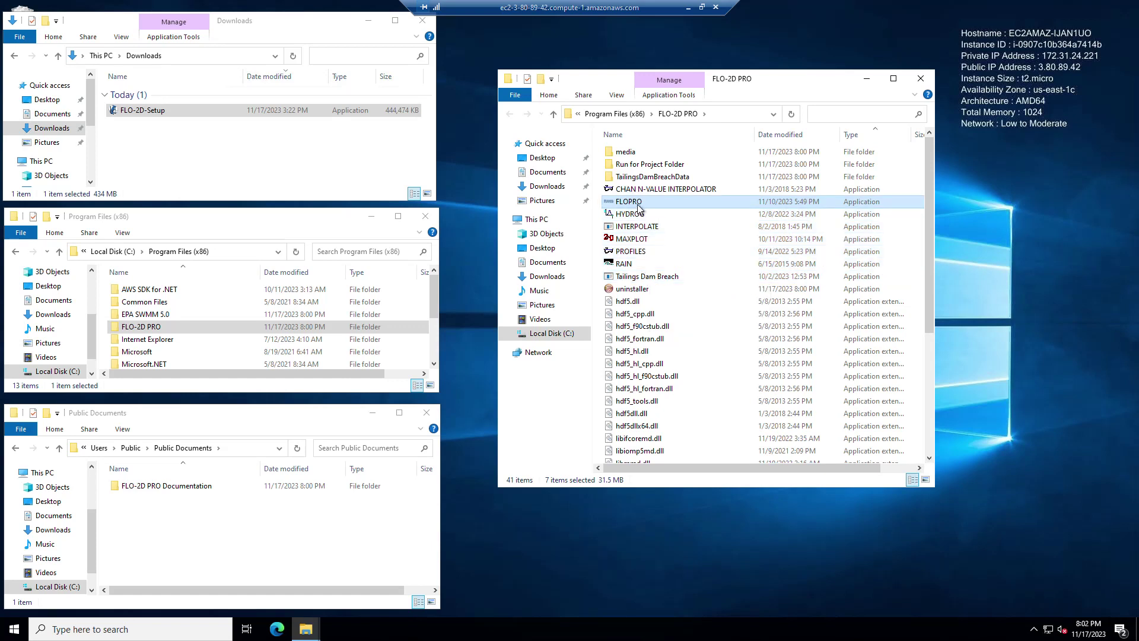
left_click(638, 204)
double_click(628, 203)
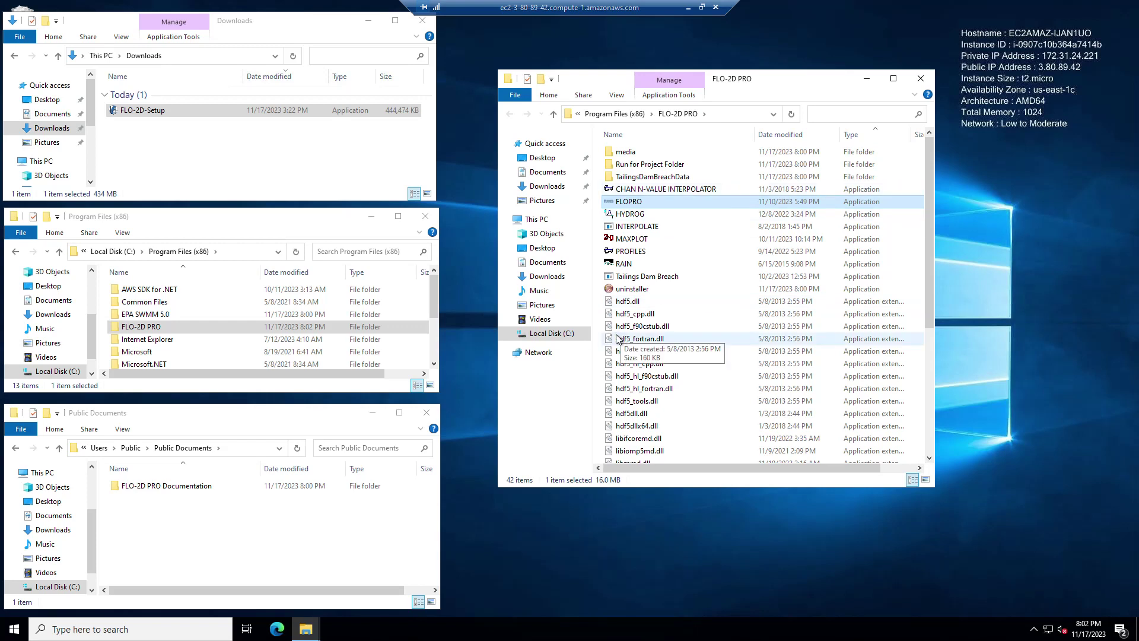
Select all 27 Run for Project Folder files and open Documentation's Example Projects > Examples in a new window.
double_click(644, 165)
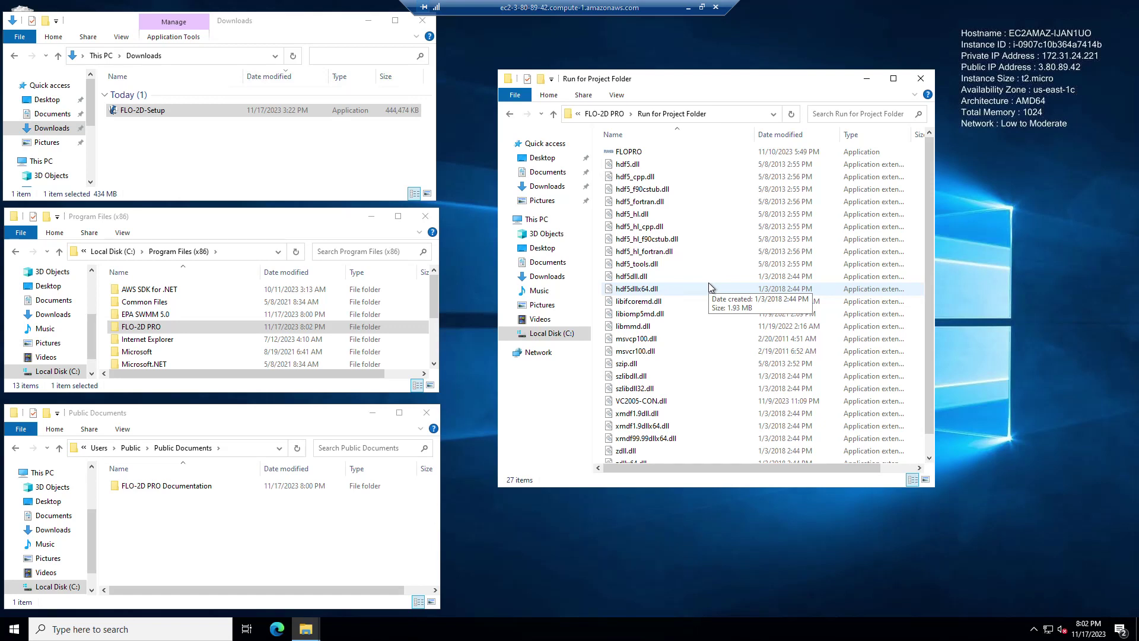
key("ctrl+a")
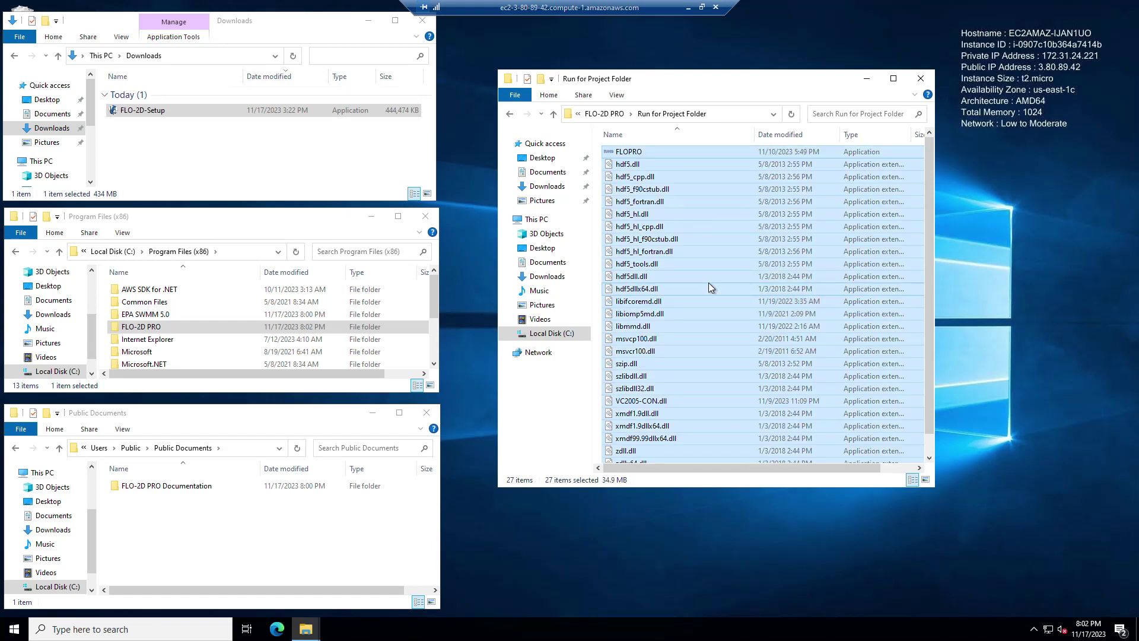
right_click(153, 485)
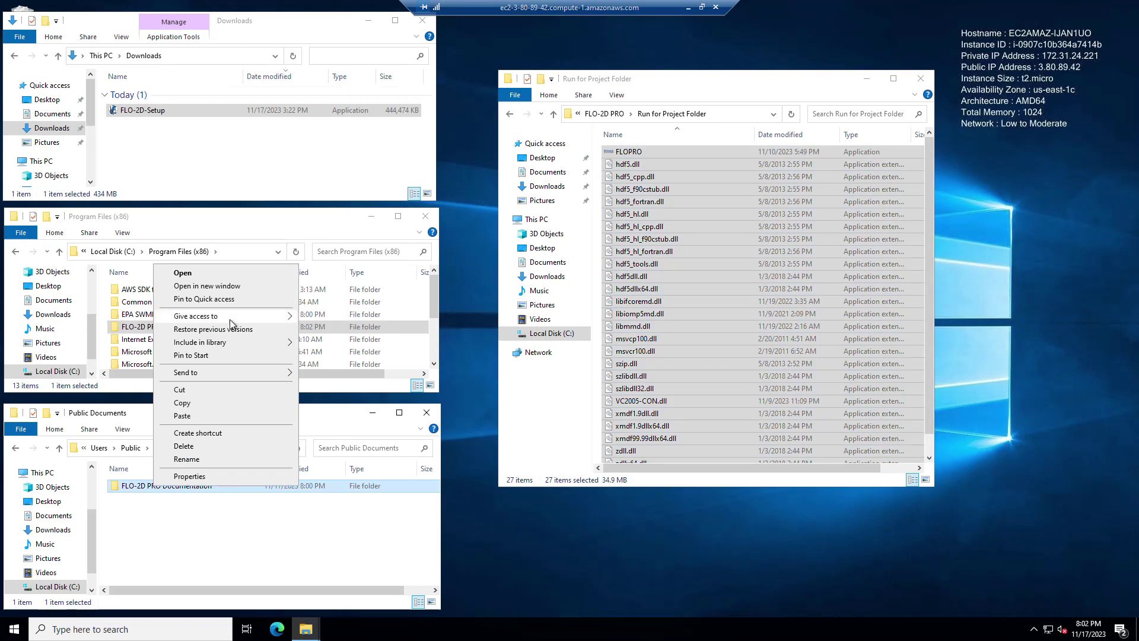
left_click(213, 286)
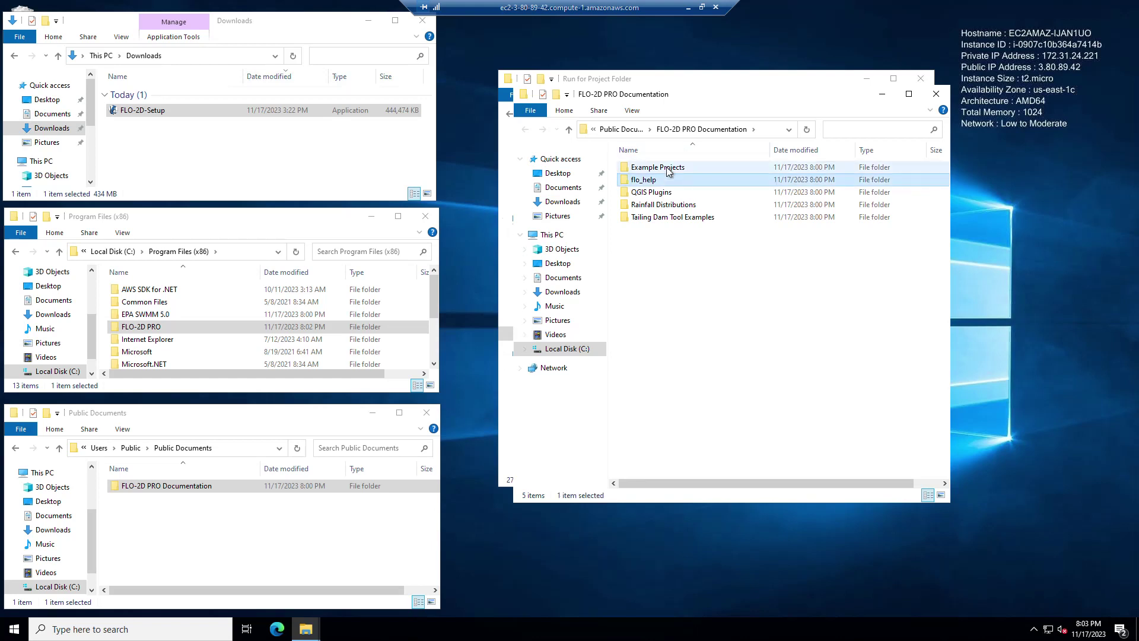
double_click(667, 168)
double_click(667, 168)
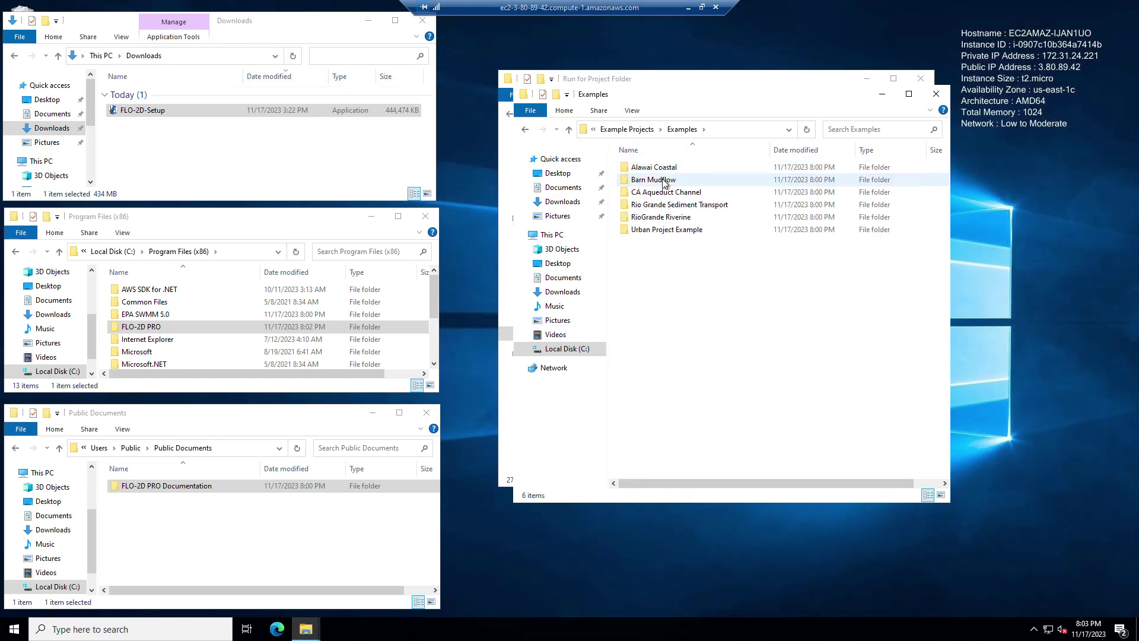
Paste the FLOPRO run files into the Barn Mudflow example and launch FLOPRO there.
double_click(662, 179)
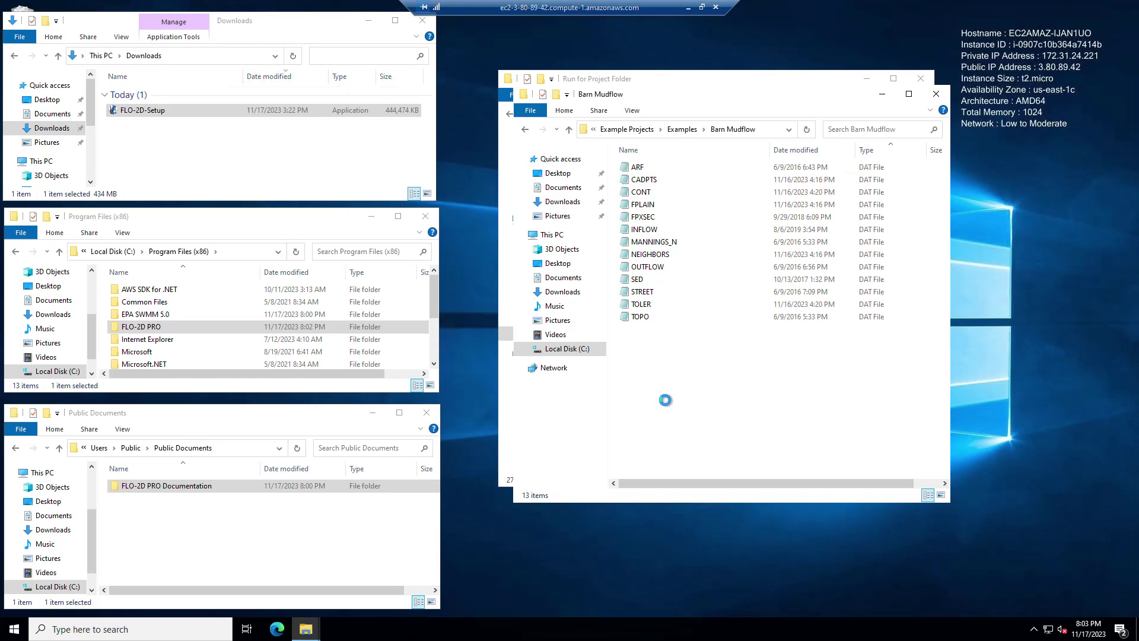
key("ctrl+v")
left_click(717, 389)
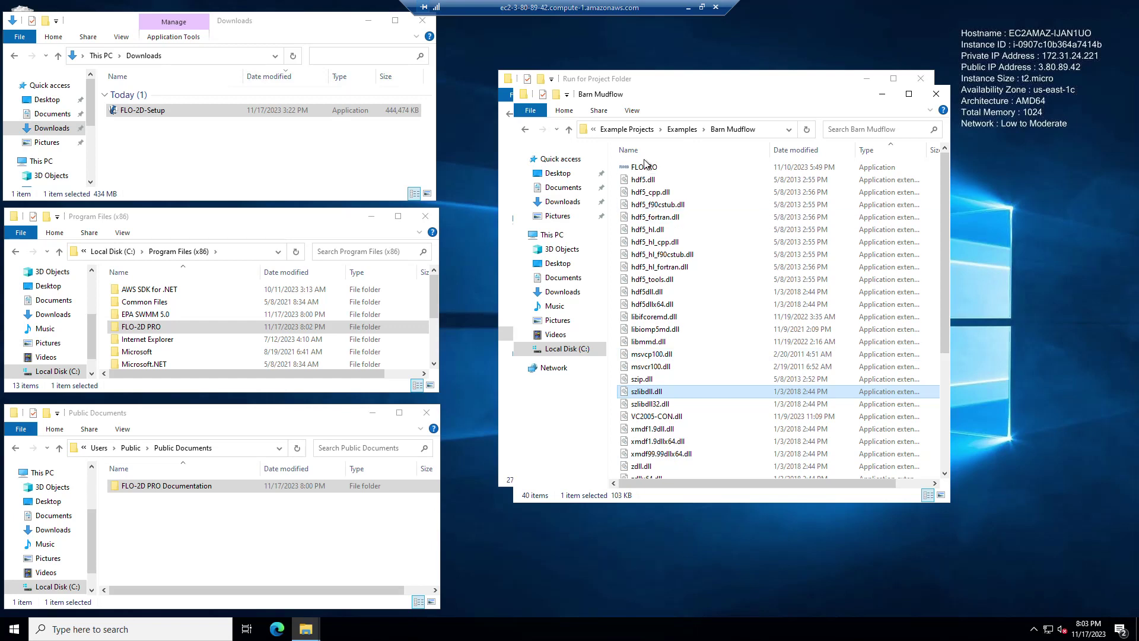
left_click(644, 169)
double_click(644, 168)
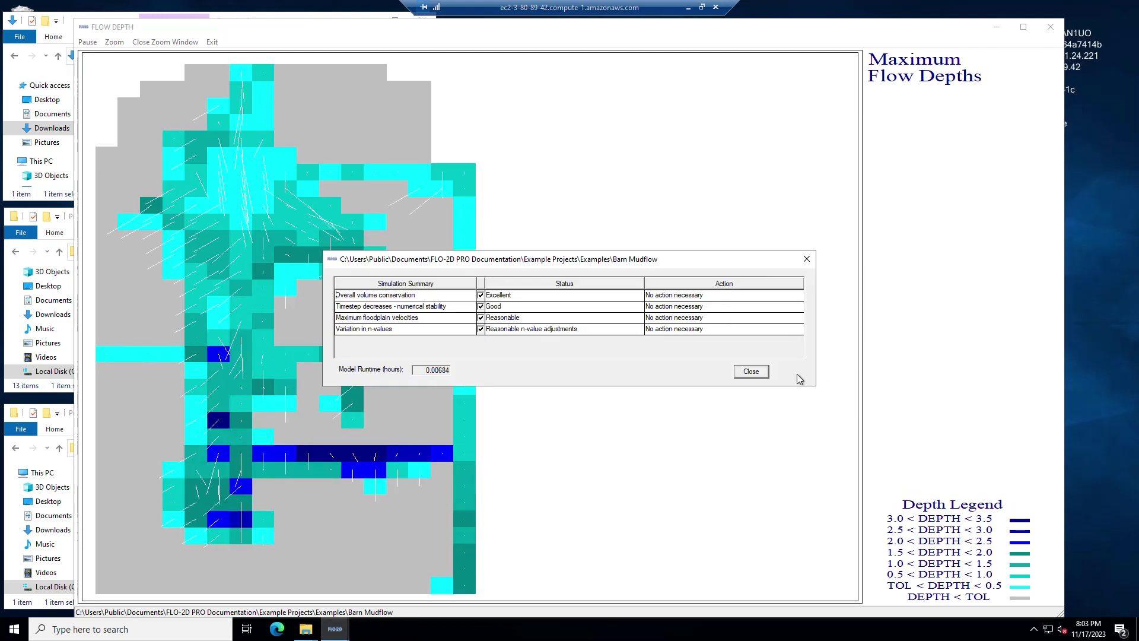
Close the Barn Mudflow run summary rating volume conservation Excellent.
left_click(760, 373)
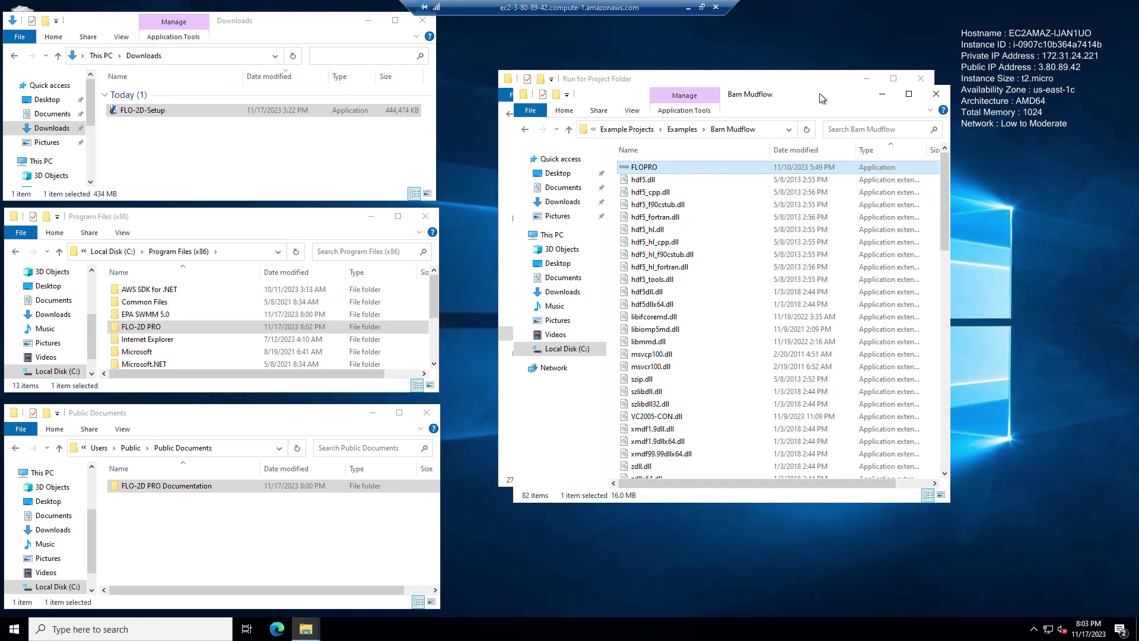
Shrink the project window and go up to the FLO-2D PRO Documentation folder.
left_click_drag(801, 87, 820, 125)
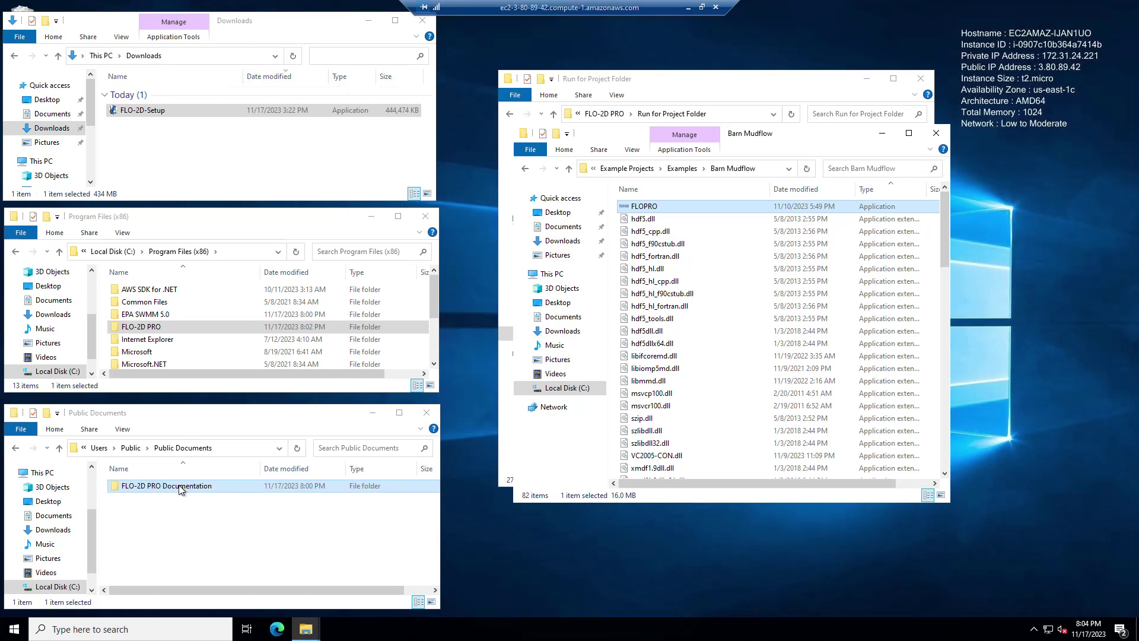
left_click(627, 168)
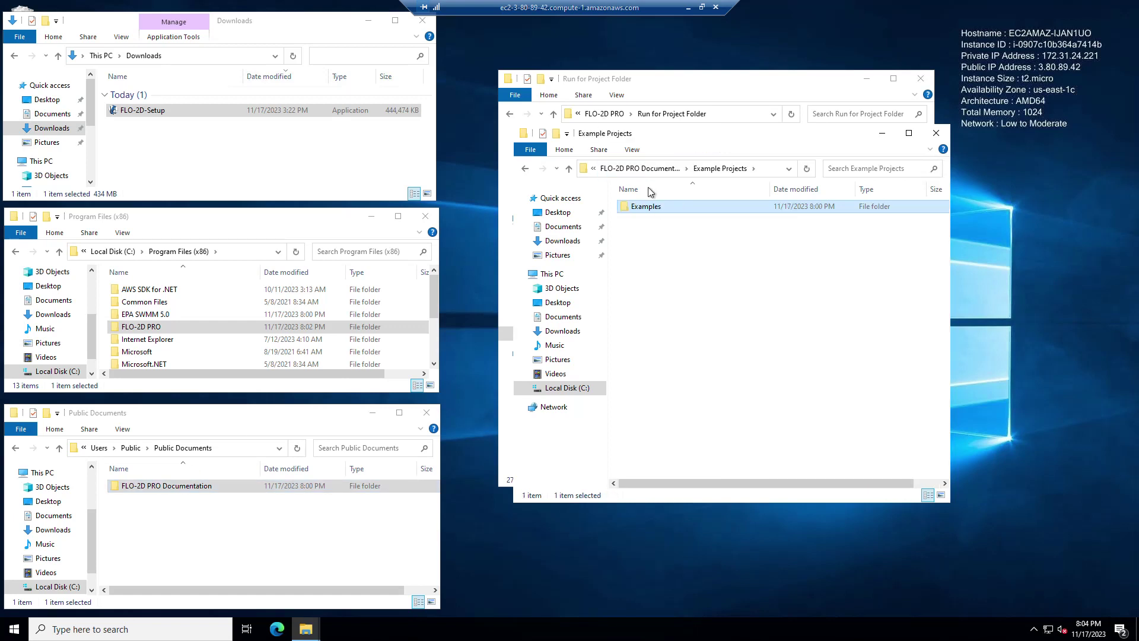
left_click(653, 169)
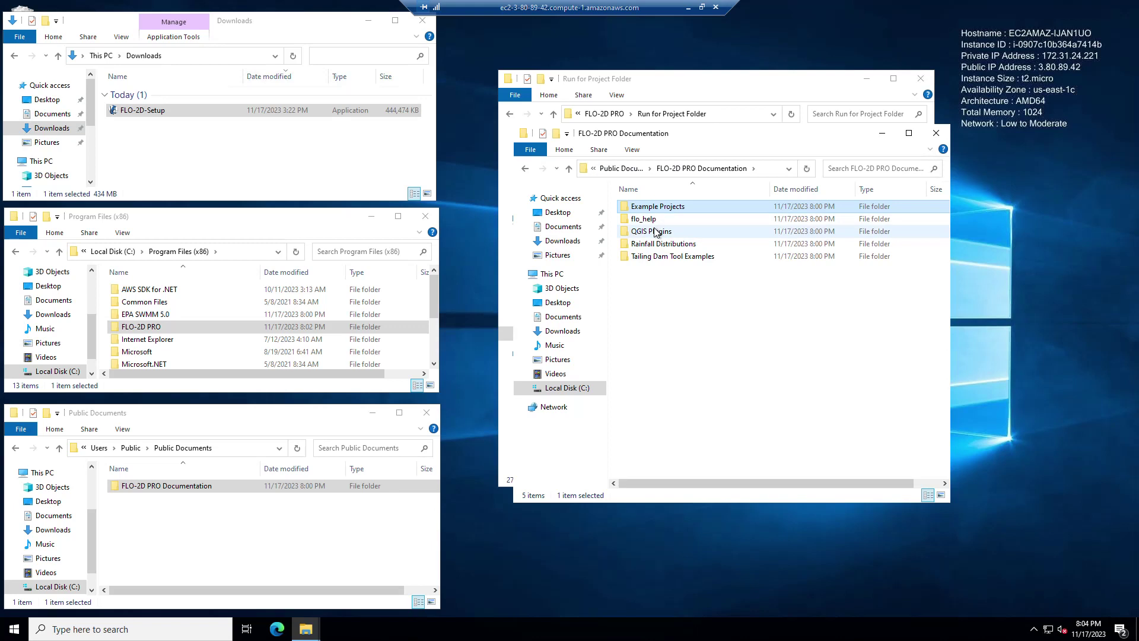
Look over the QGIS Plugins archives (Plugin v115, MapCrafter v0.1, Rasterizor v0.3), then return.
double_click(655, 231)
left_click(655, 221)
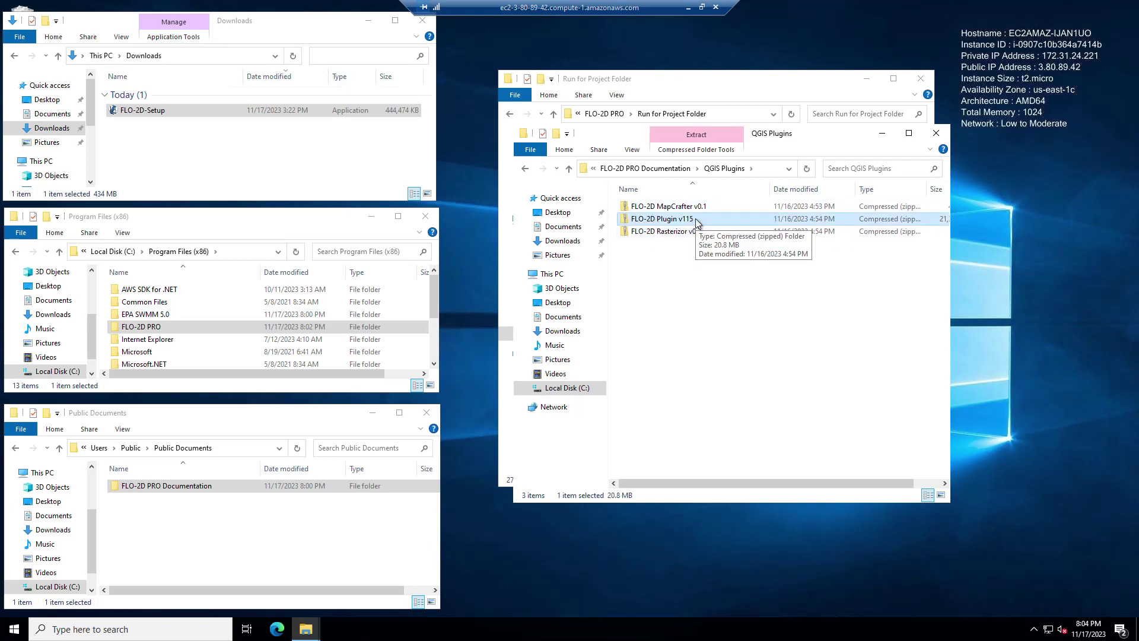
left_click(669, 208)
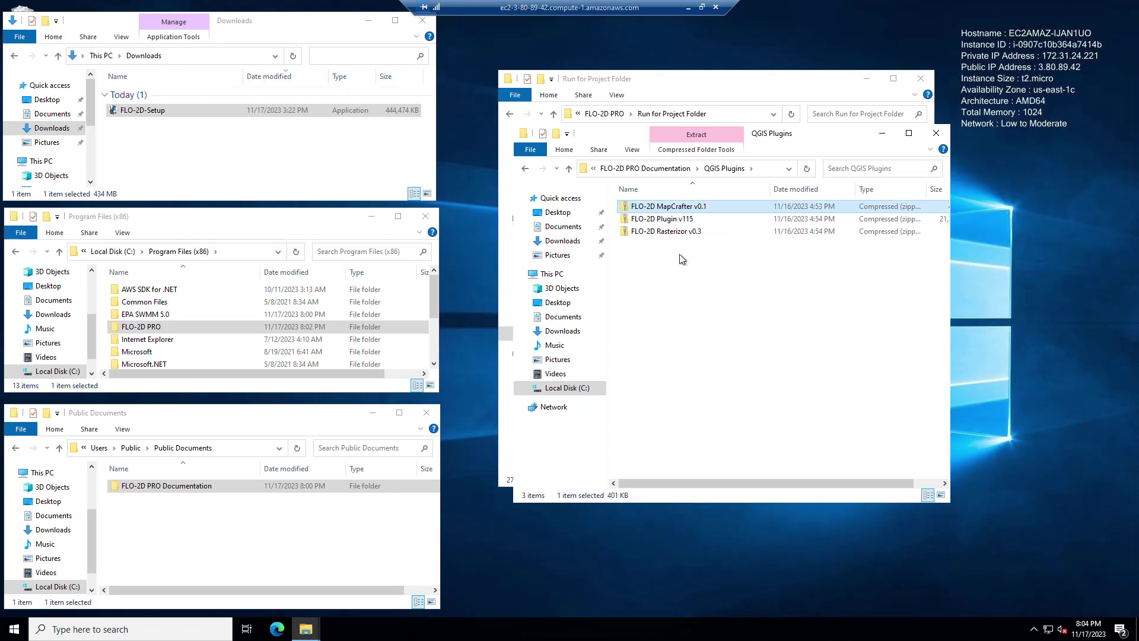
left_click(686, 236)
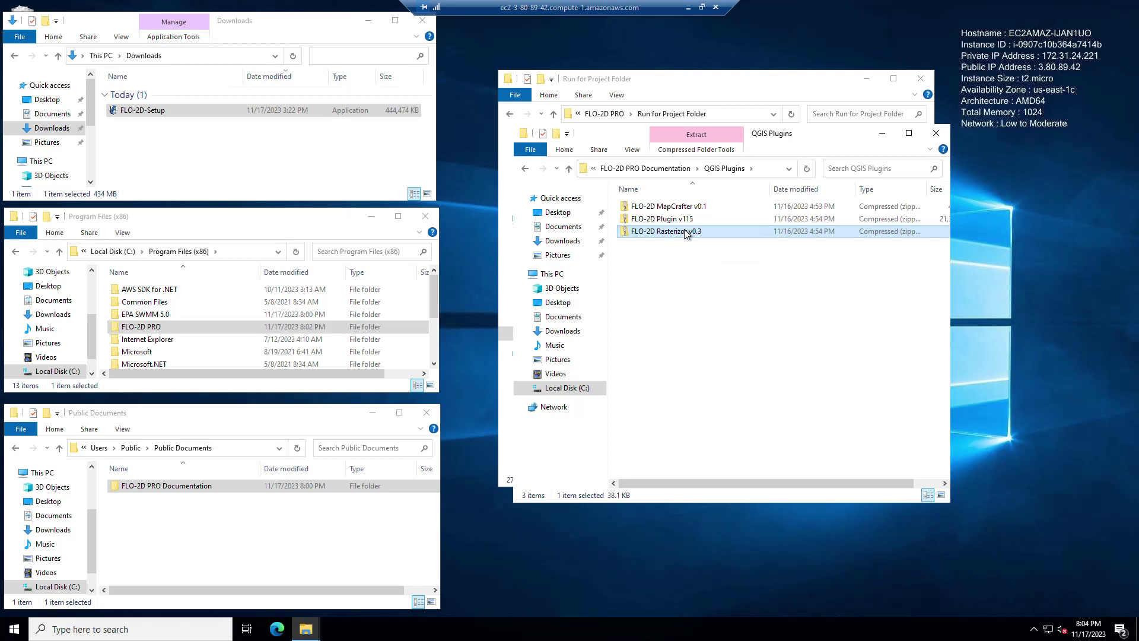
left_click(685, 207, "ctrl")
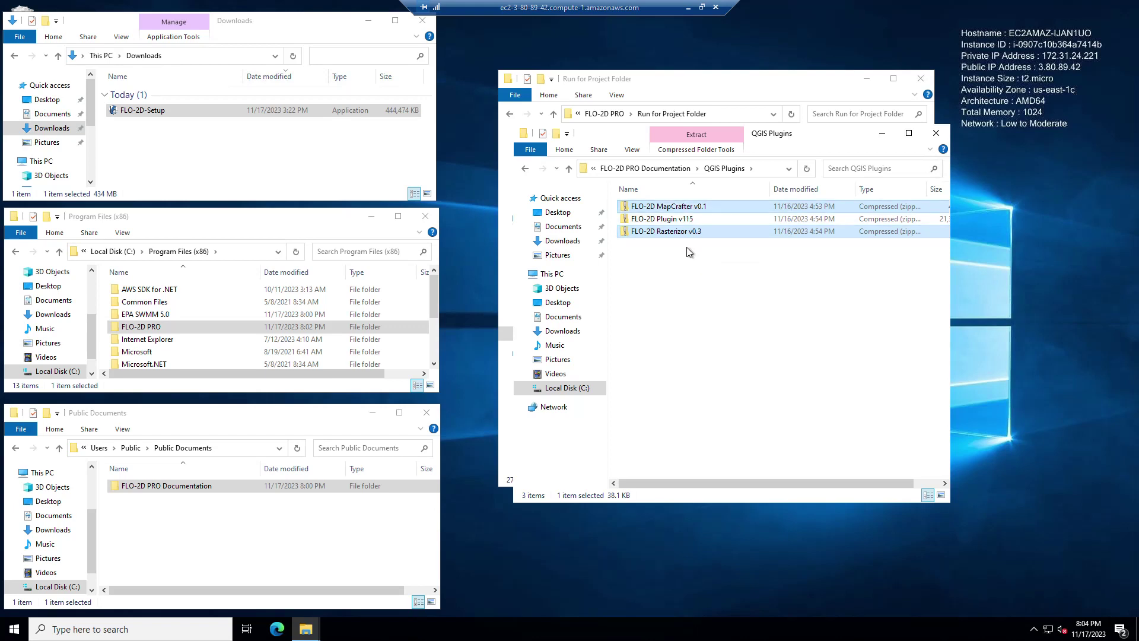
left_click(685, 220)
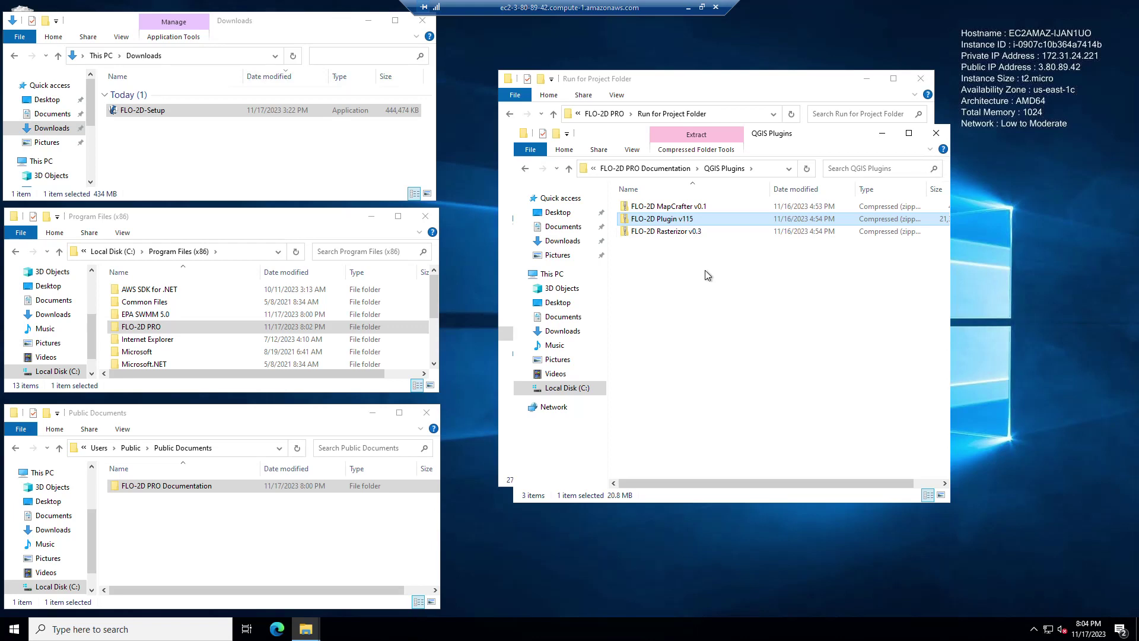
left_click(672, 171)
Open the Rainfall Distributions folder and its SCS 24-Hr Type II rainfall file.
left_click(653, 245)
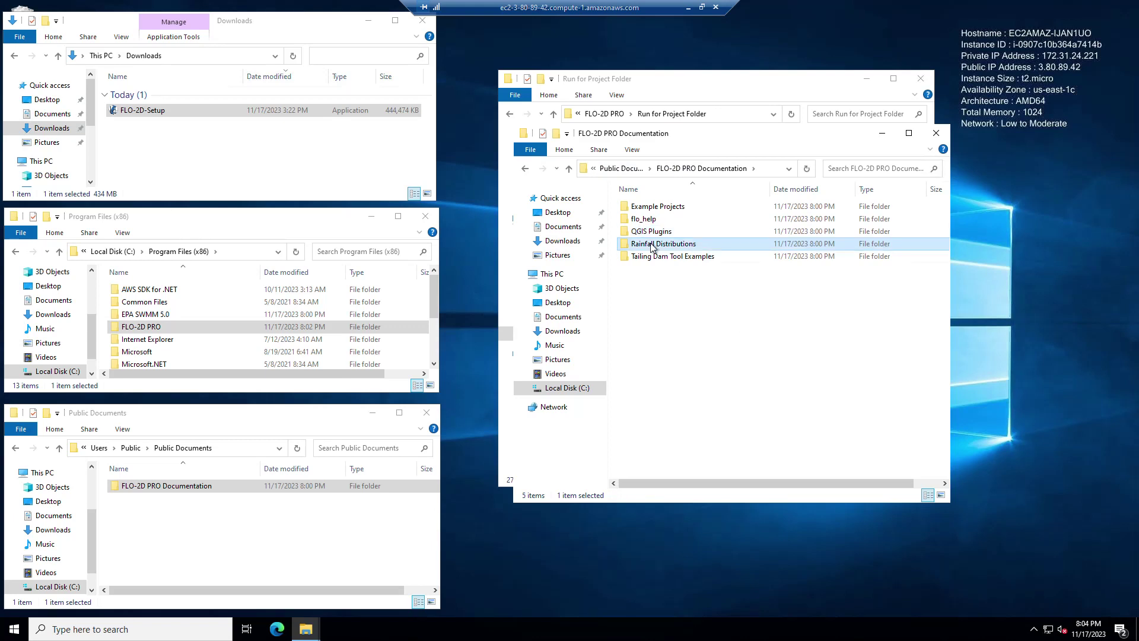
double_click(652, 245)
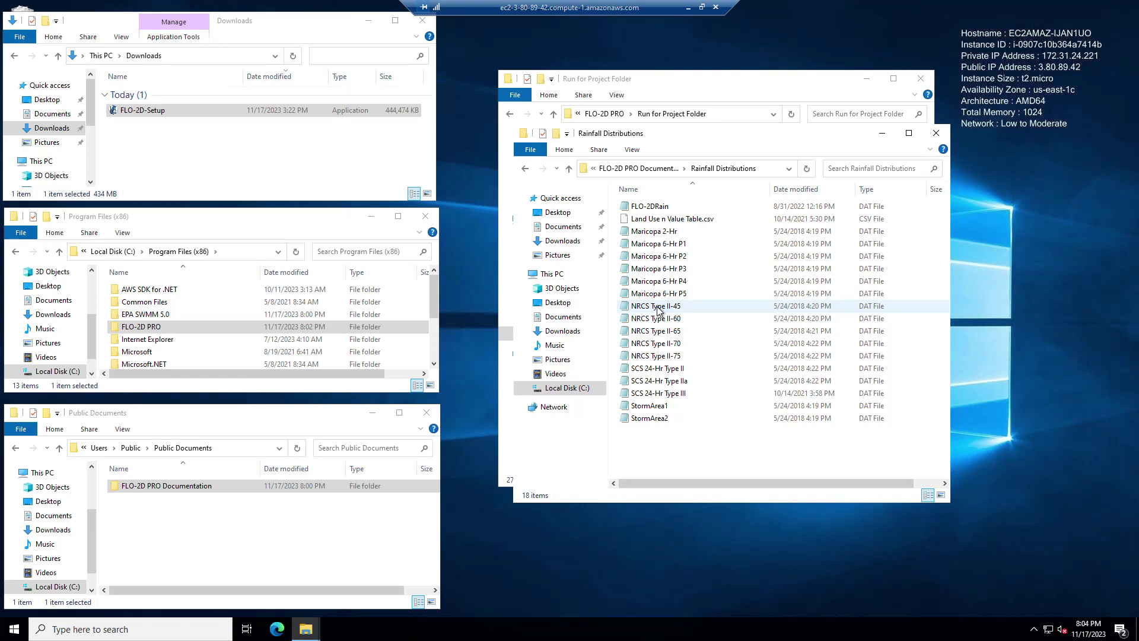
double_click(663, 367)
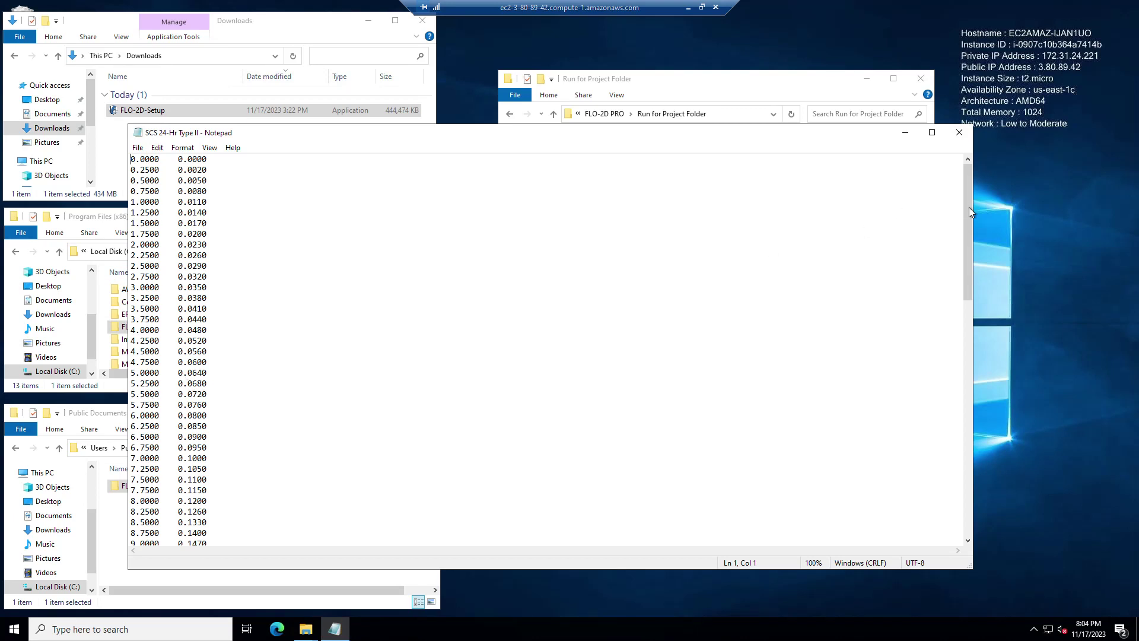
left_click_drag(967, 209, 938, 490)
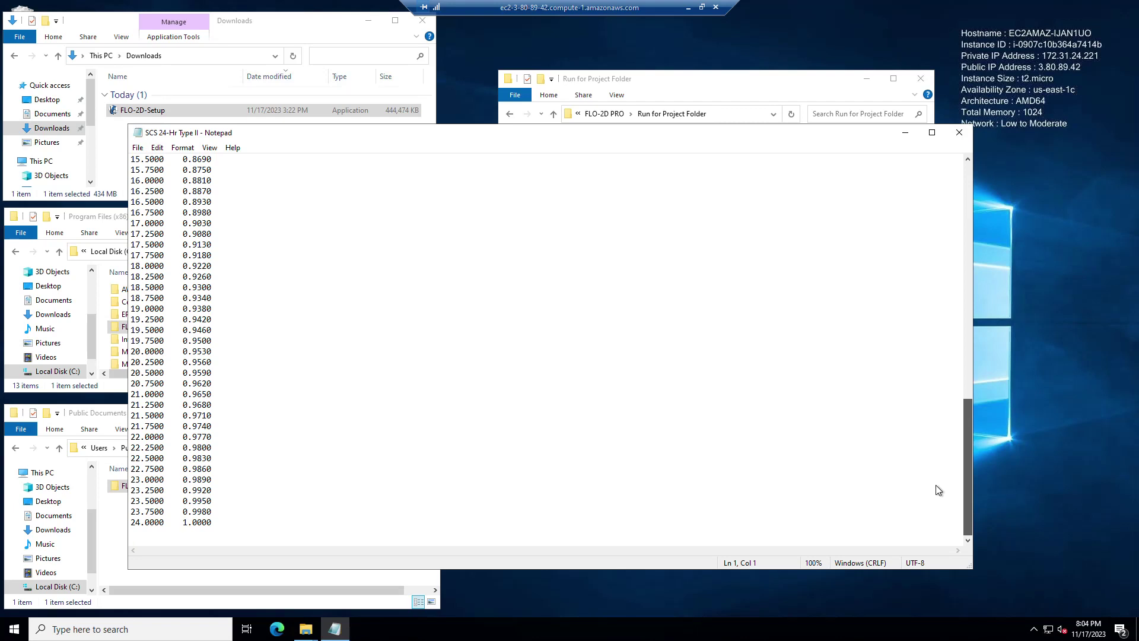
left_click_drag(936, 485, 936, 485)
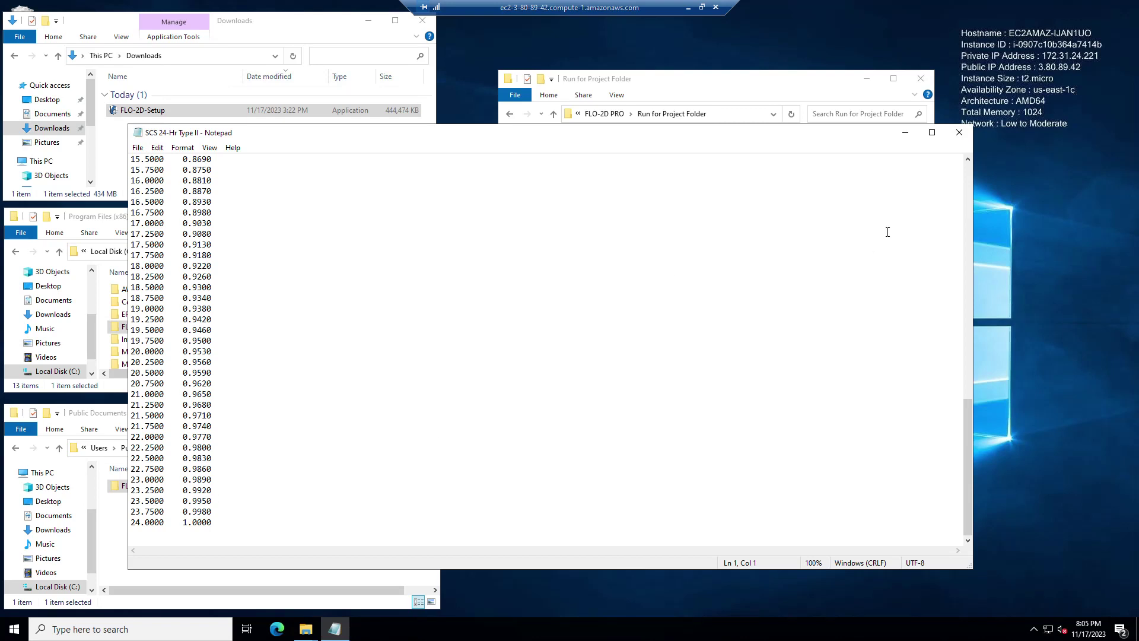
left_click(958, 132)
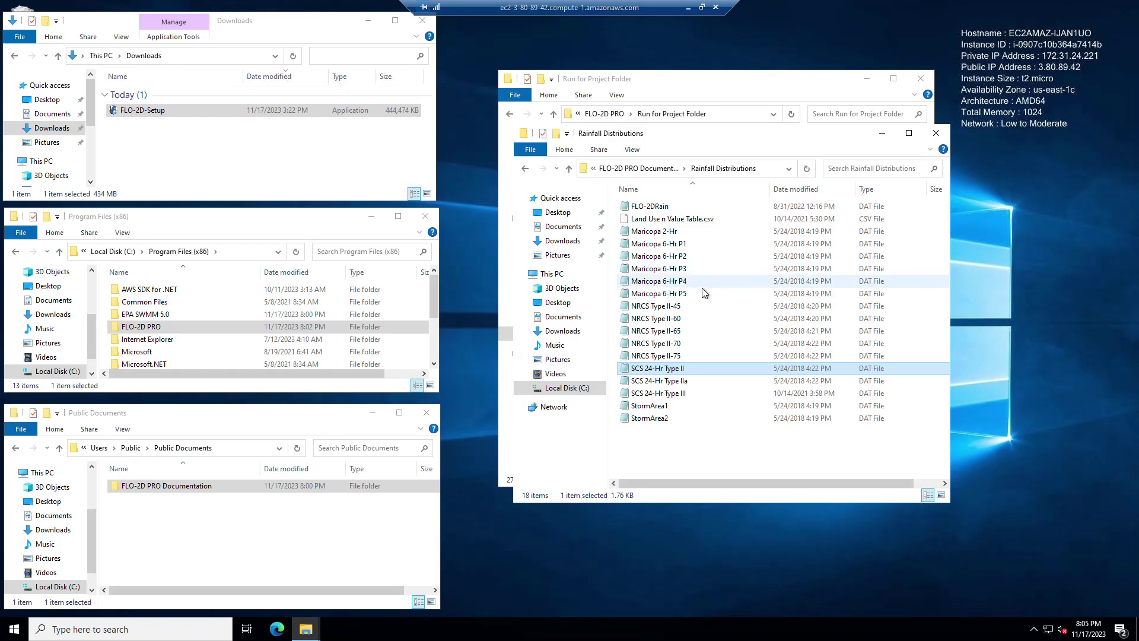
Open Tailing Dam Tool Examples, check the installed program's Tailings Dam Breach files, then return to Documentation.
left_click(641, 169)
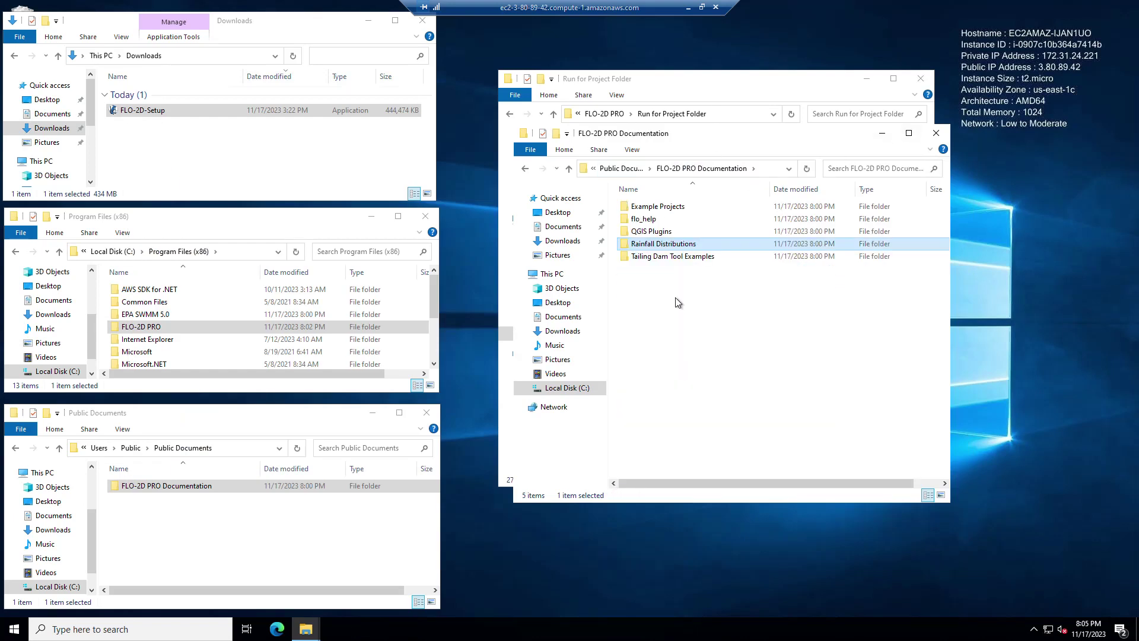
double_click(664, 256)
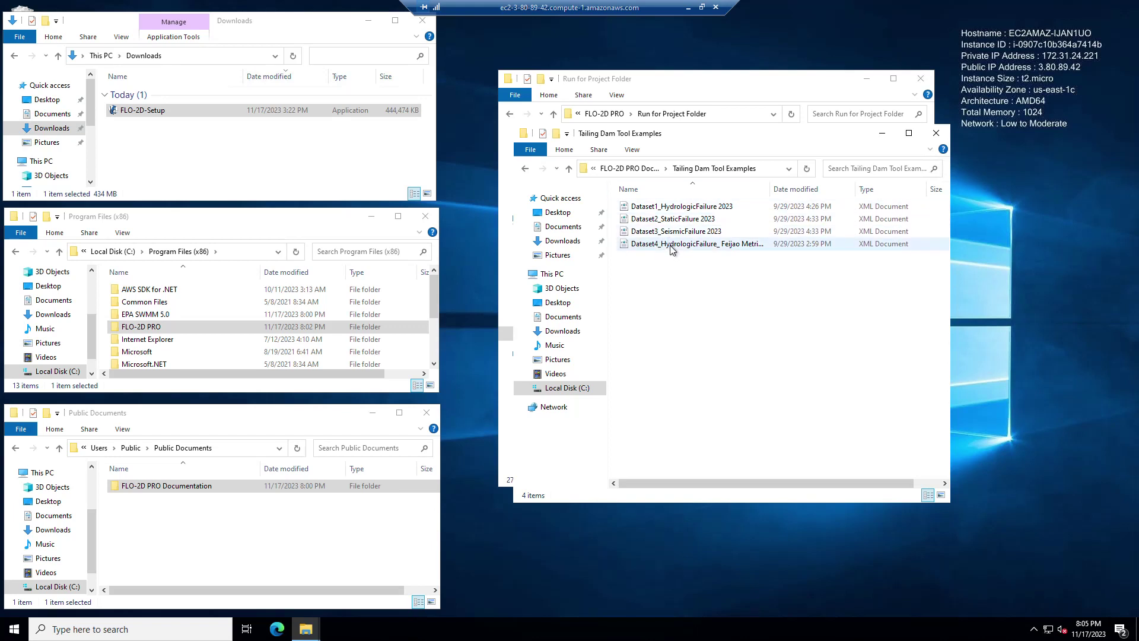
double_click(136, 327)
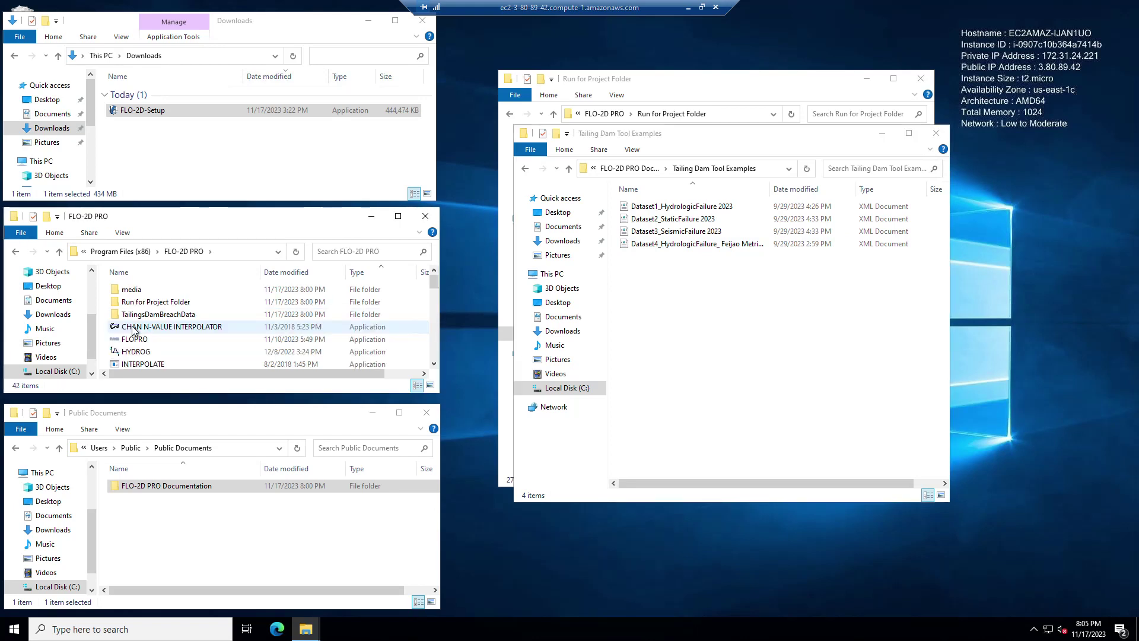
left_click(136, 315)
scroll(138, 325, "down", 2)
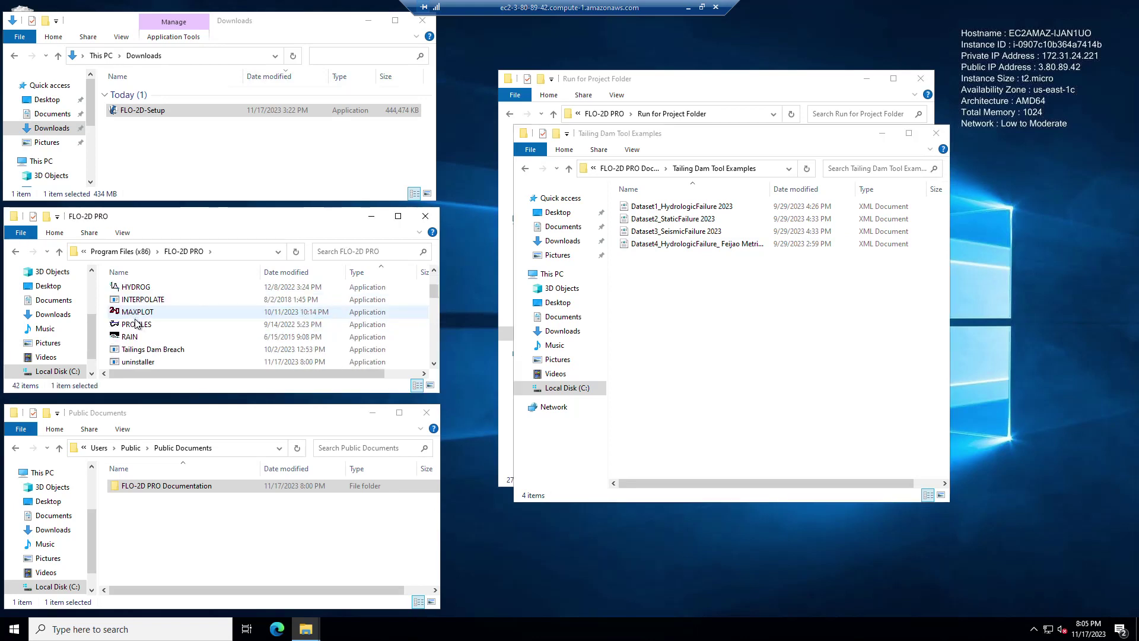
left_click(143, 351)
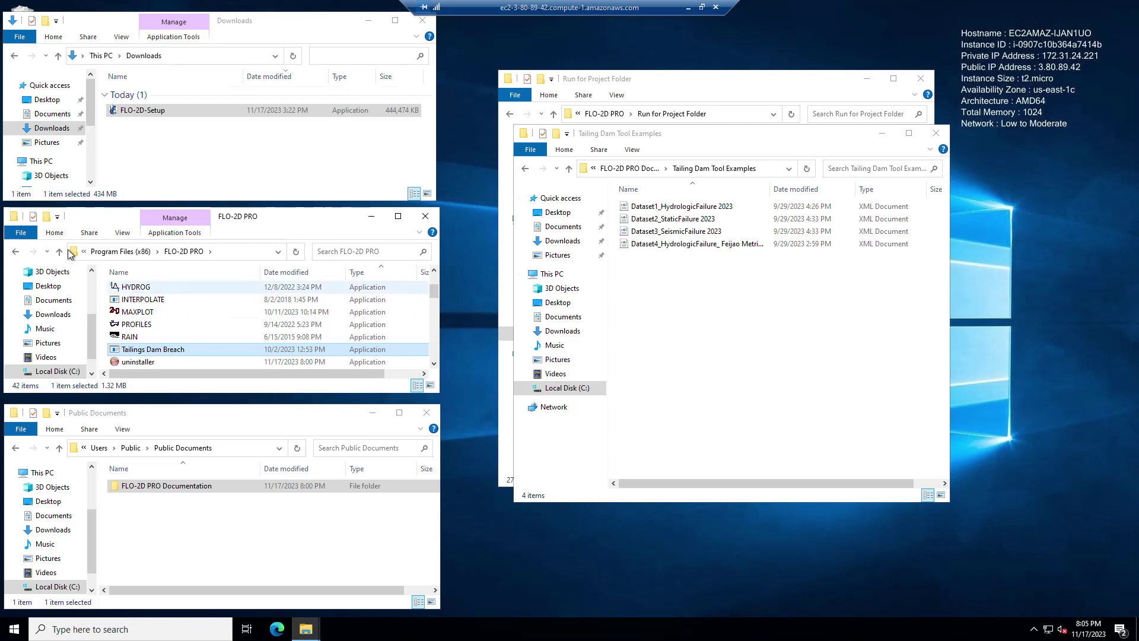
left_click(15, 252)
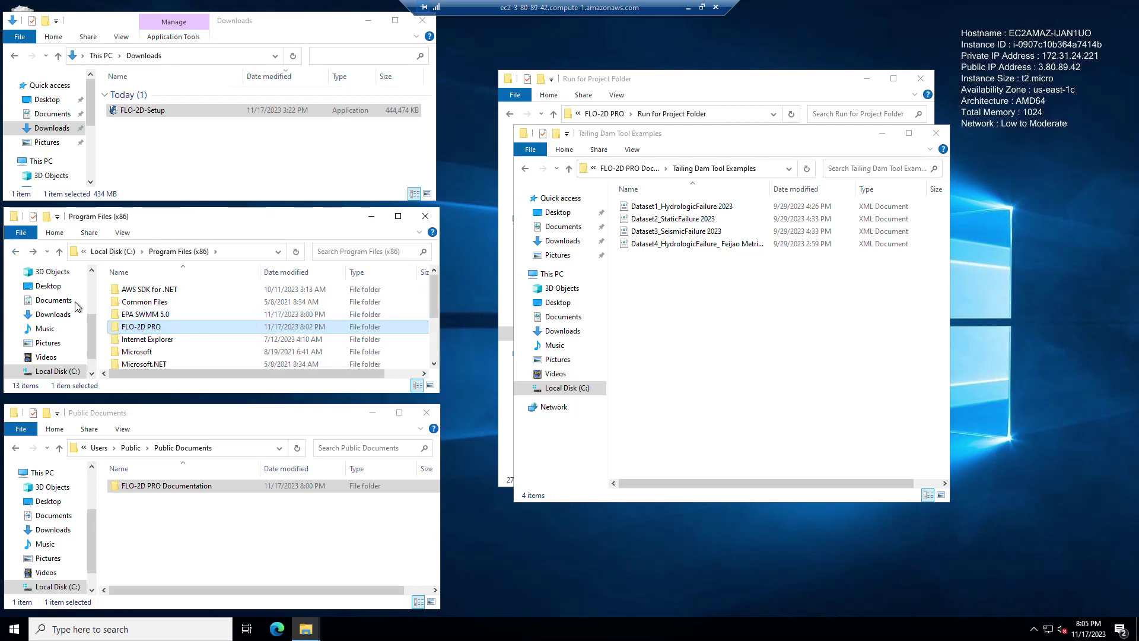
left_click(653, 167)
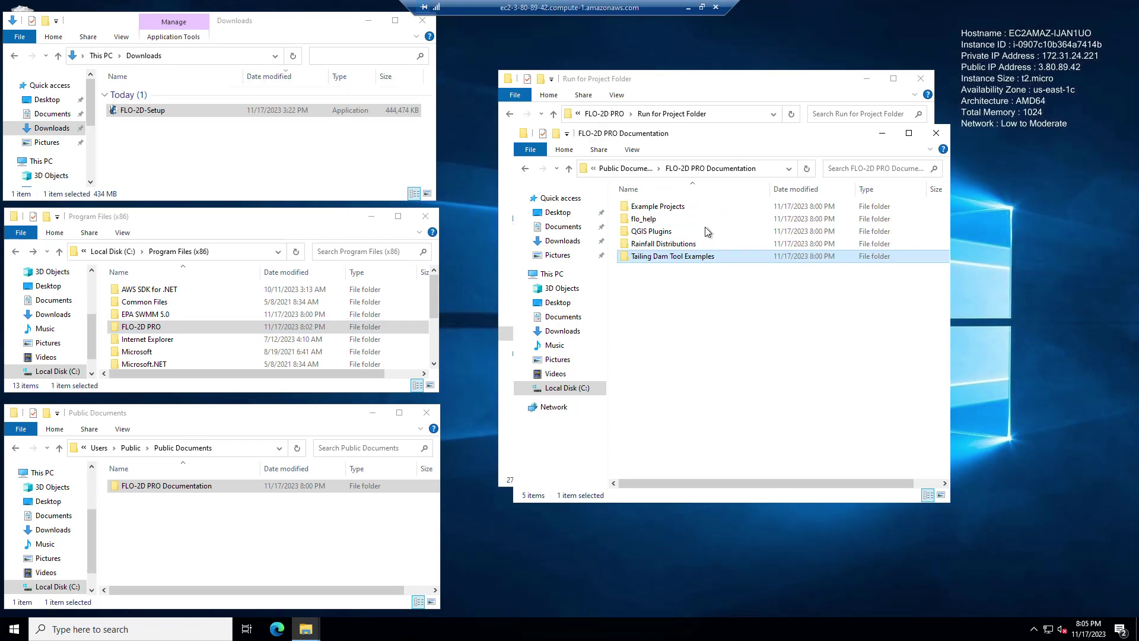
Open the 1 FLO-2D Pro Model Revisions PDF from flo_help's Handouts folder.
double_click(640, 220)
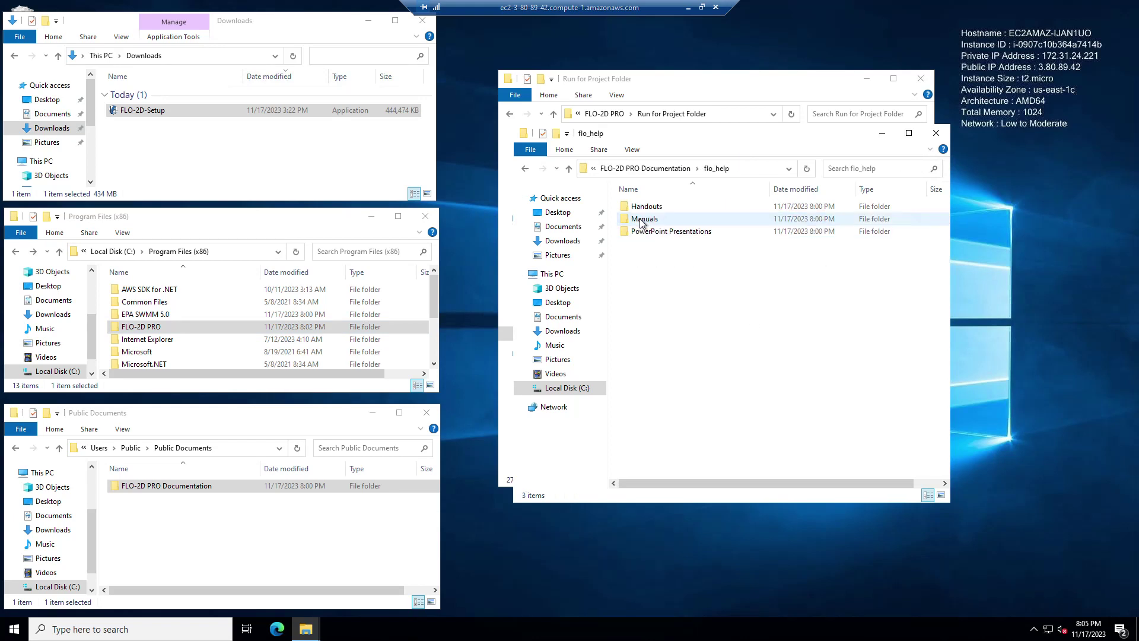
double_click(642, 207)
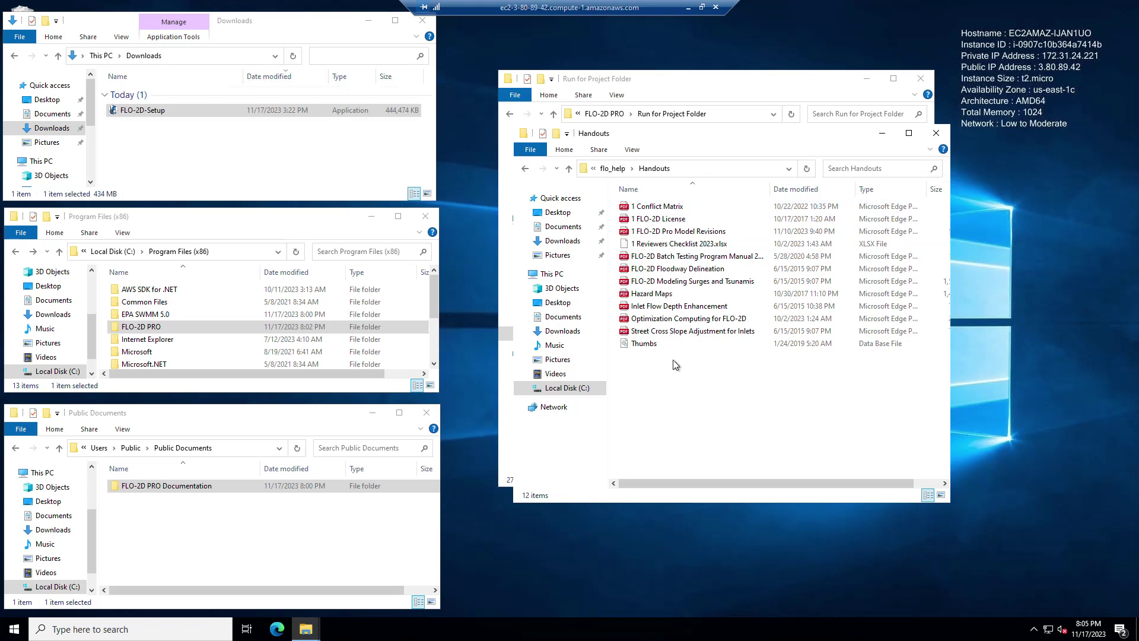
left_click(683, 232)
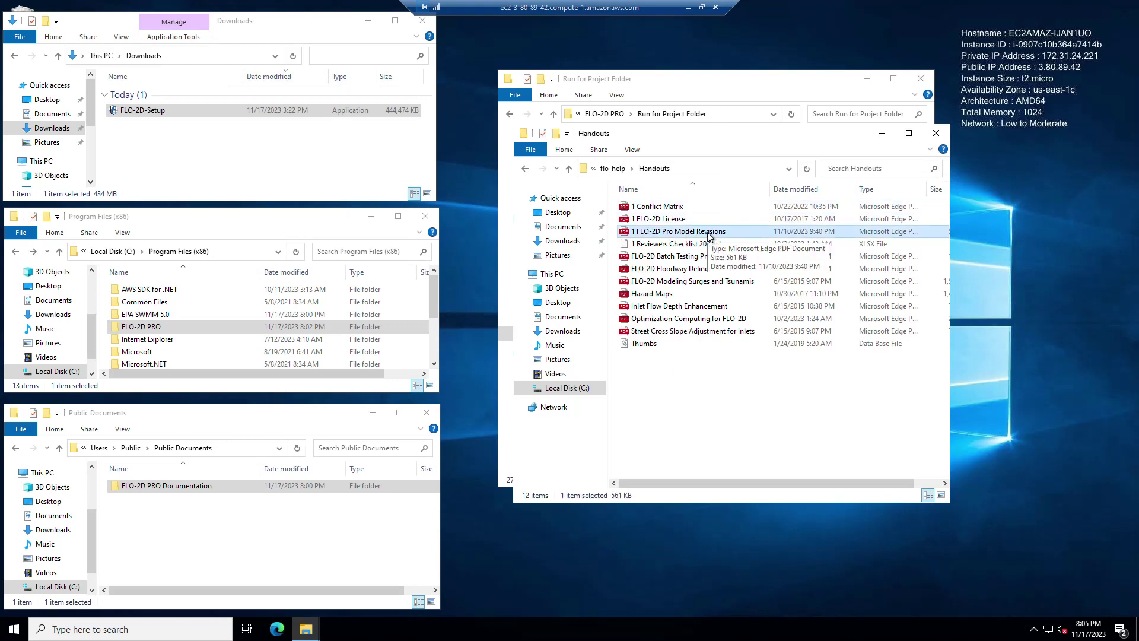
double_click(709, 237)
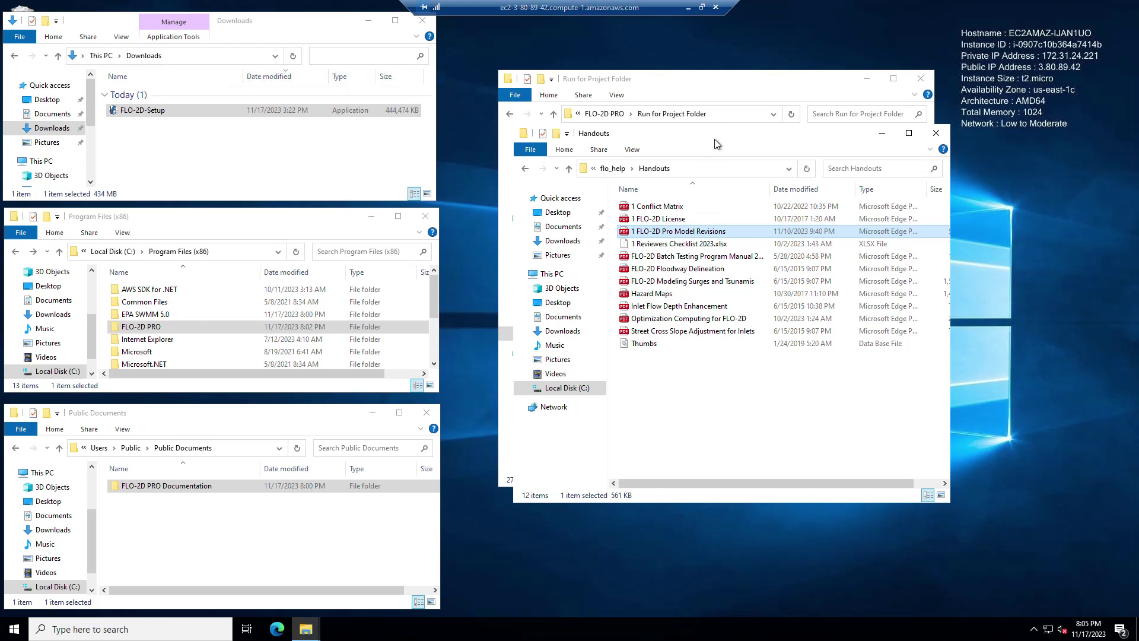
left_click_drag(690, 133, 680, 184)
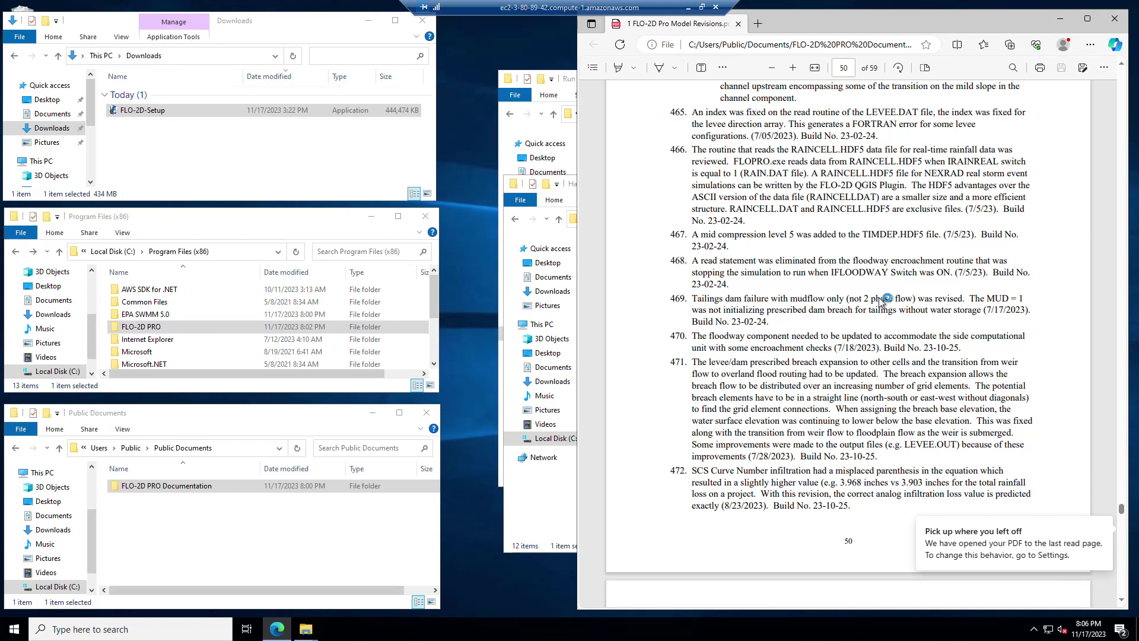
Select the current build number 23-10-25 on the revisions PDF.
right_click(925, 316)
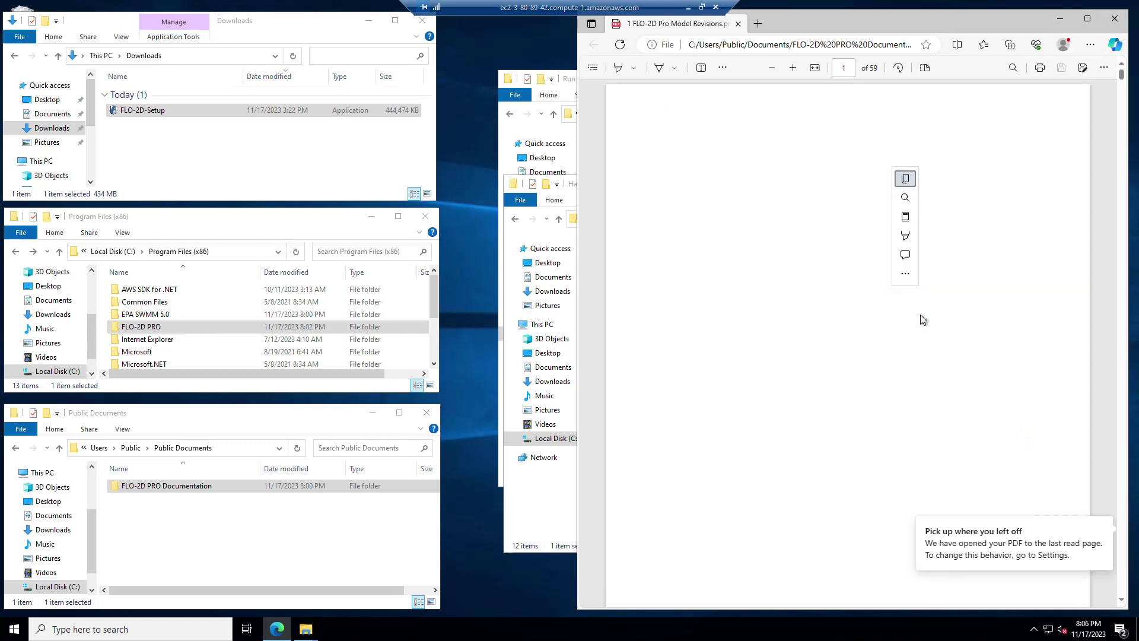
left_click(864, 257)
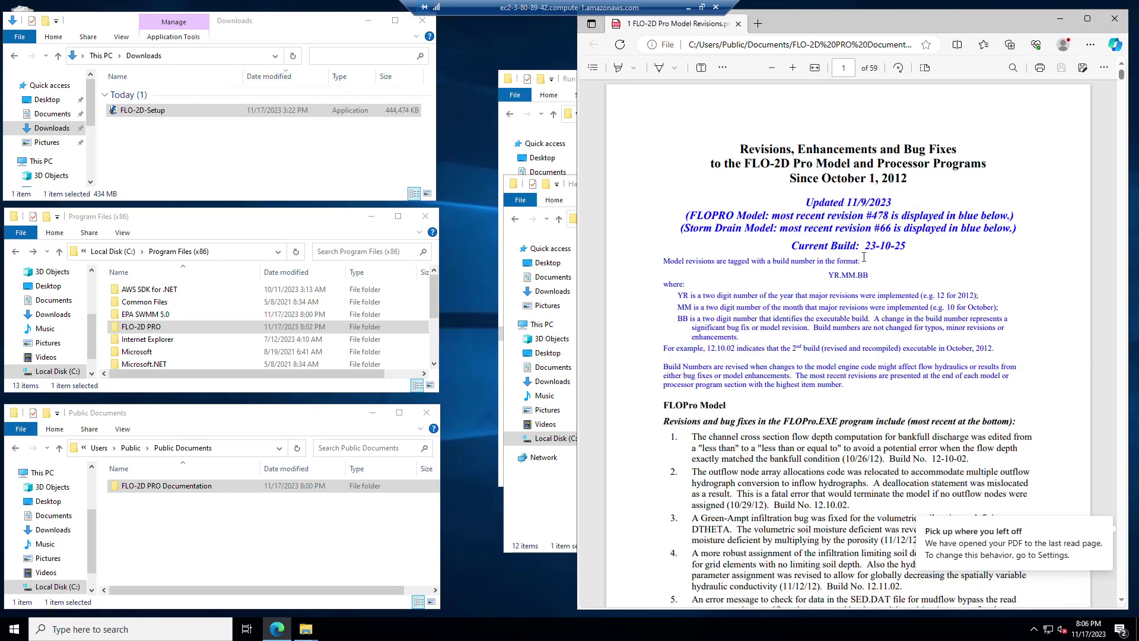
left_click_drag(865, 248, 907, 245)
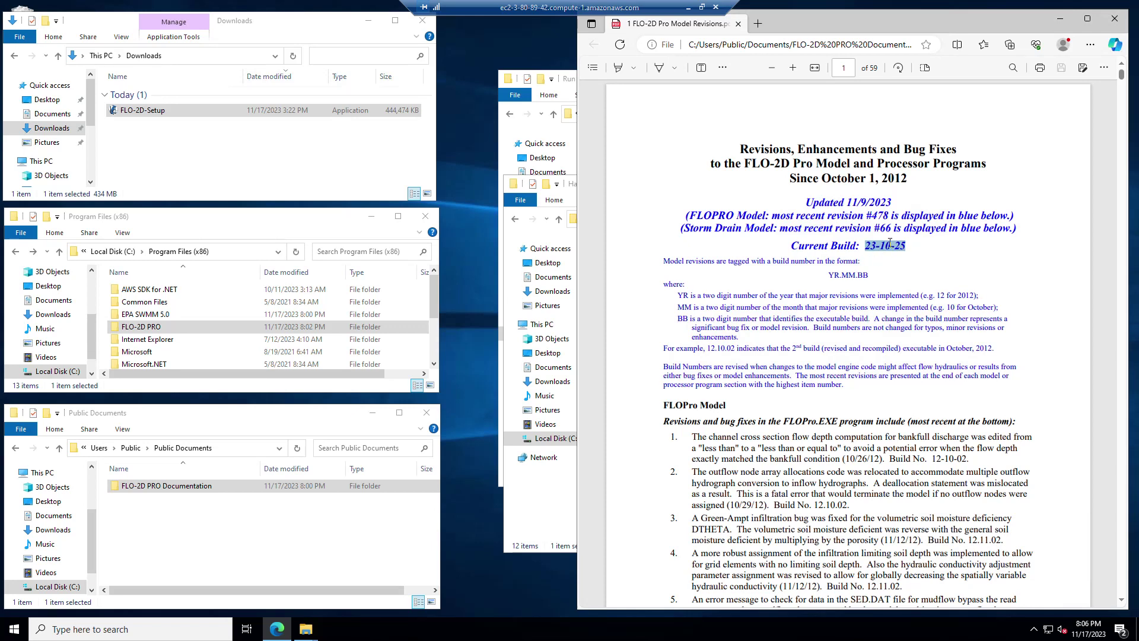
mouse_move(873, 247)
Close the revisions PDF and open the Manuals folder under flo_help.
left_click(1112, 23)
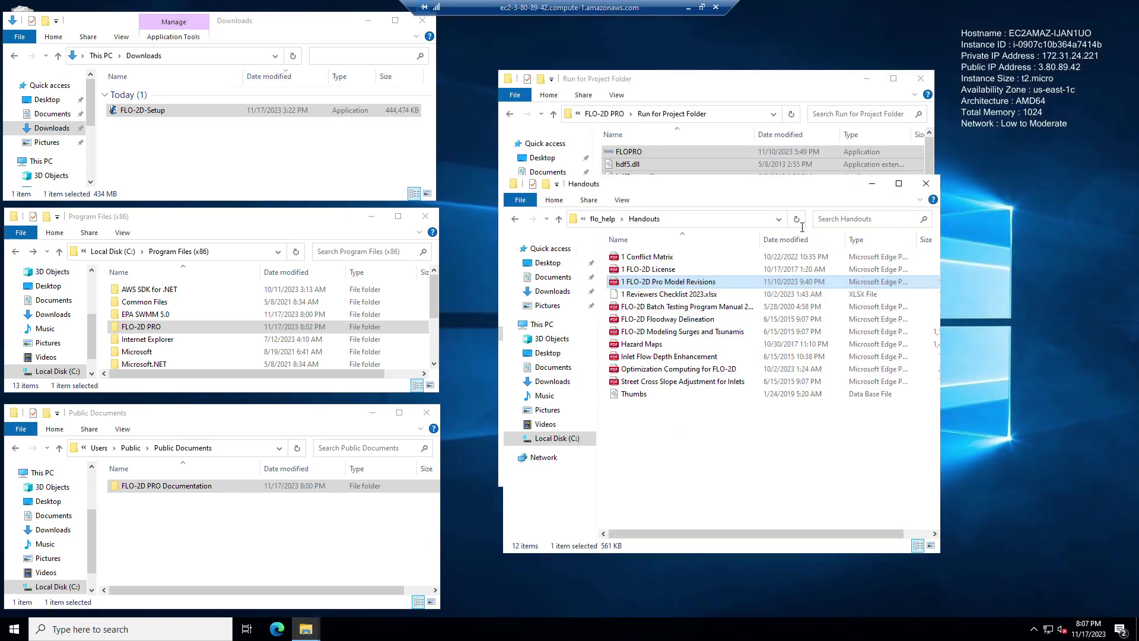
key("alt+Up")
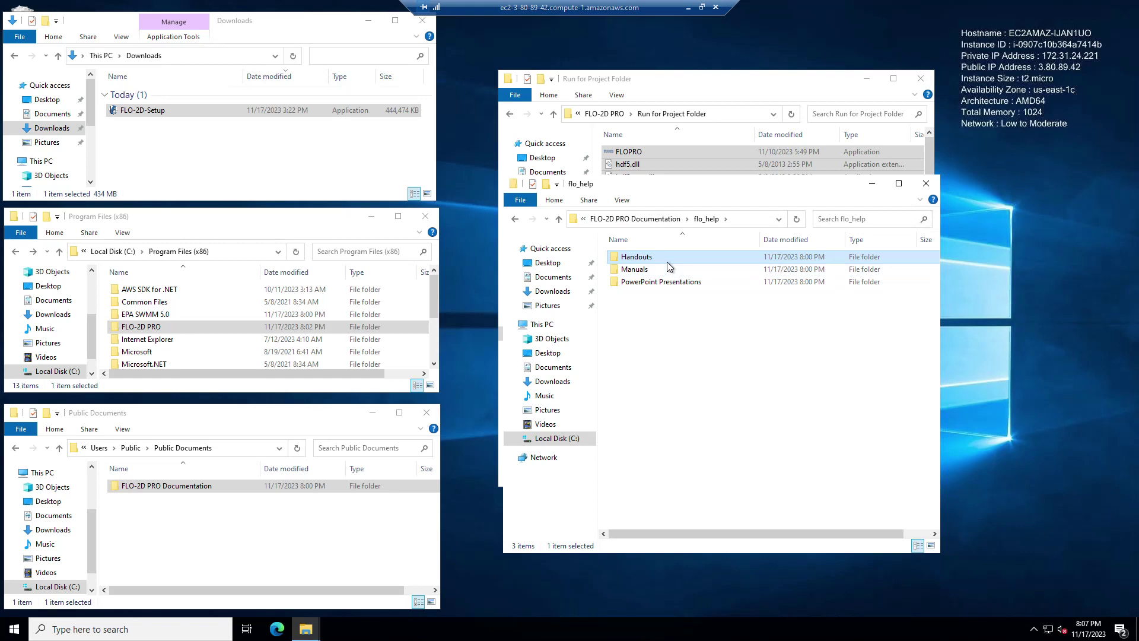
double_click(640, 270)
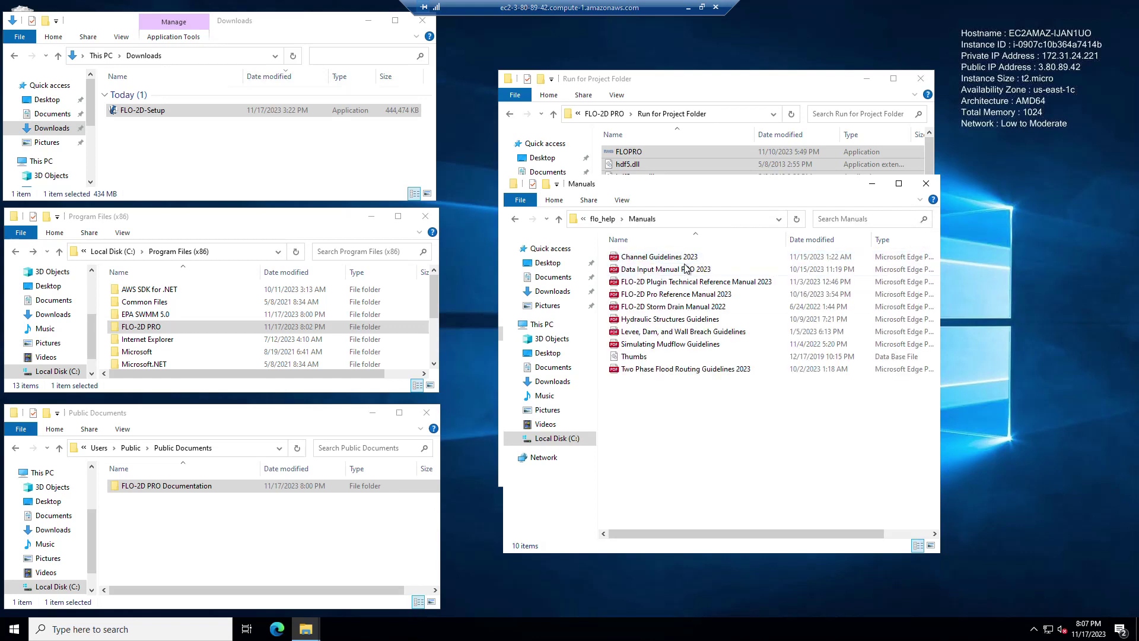
Review the five manual PDFs, then close the Manuals and Run for Project Folder windows.
left_click(672, 270)
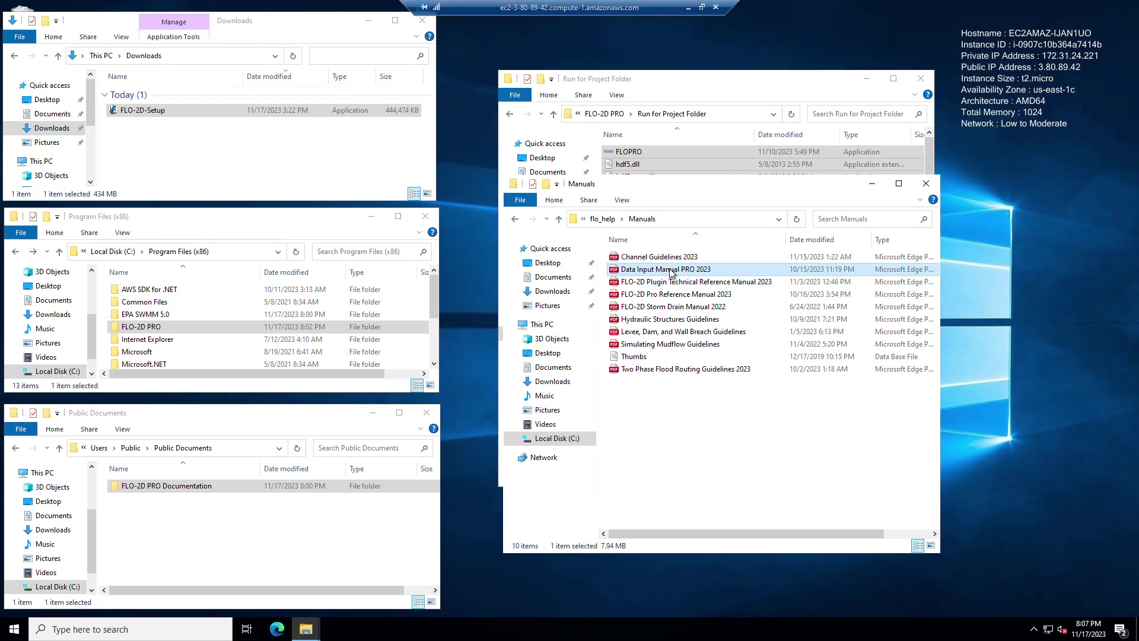
left_click(703, 282)
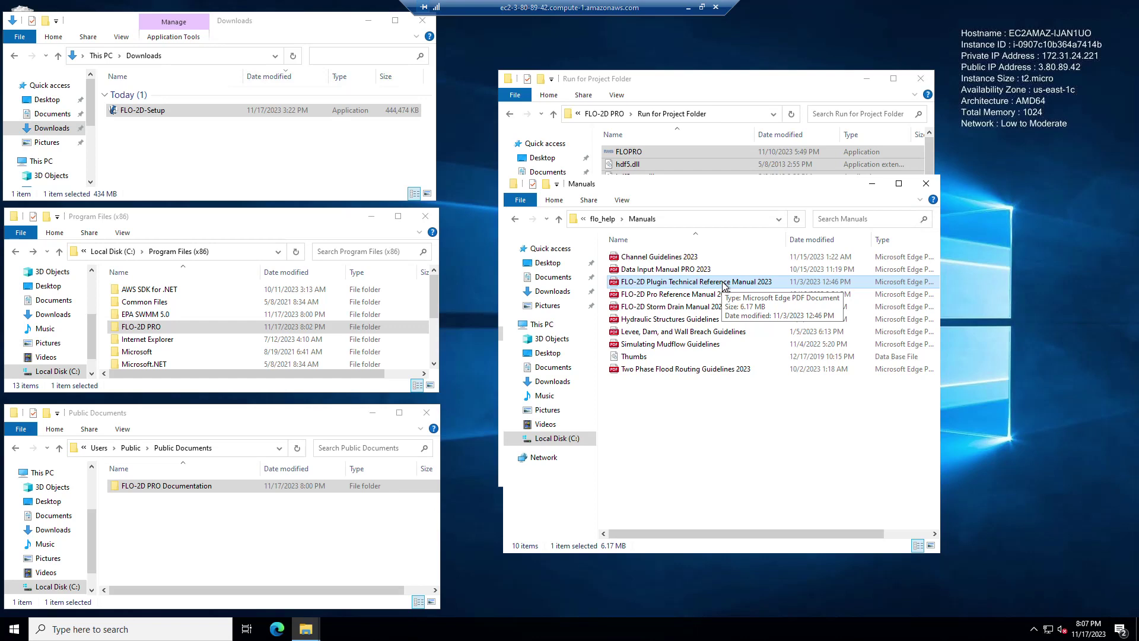
left_click(675, 259)
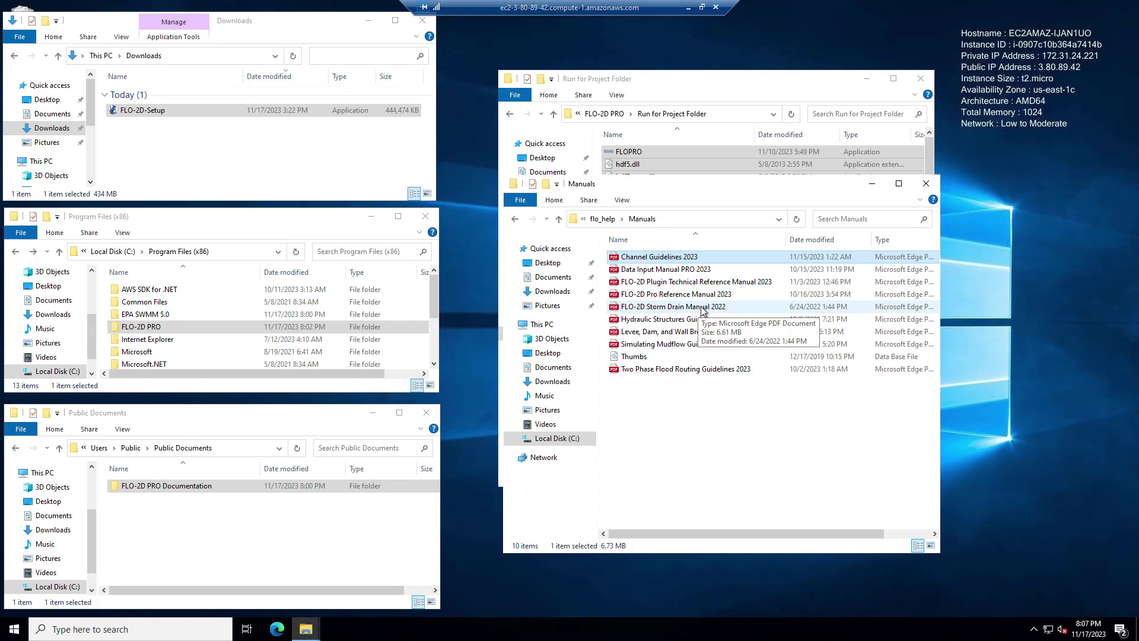
left_click(731, 311)
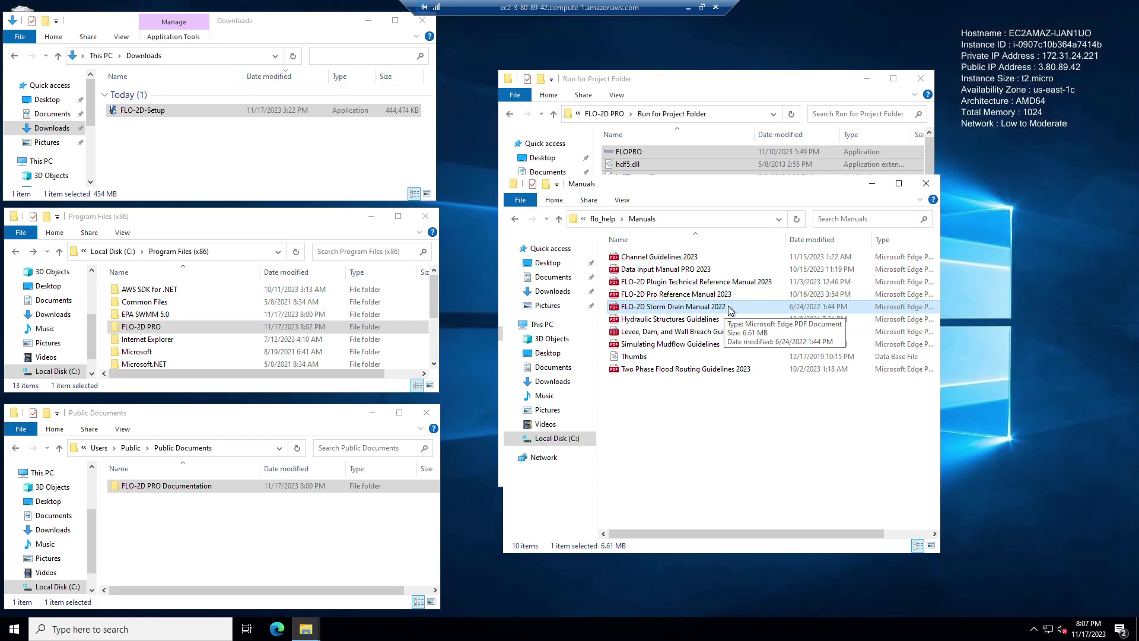
left_click(723, 370)
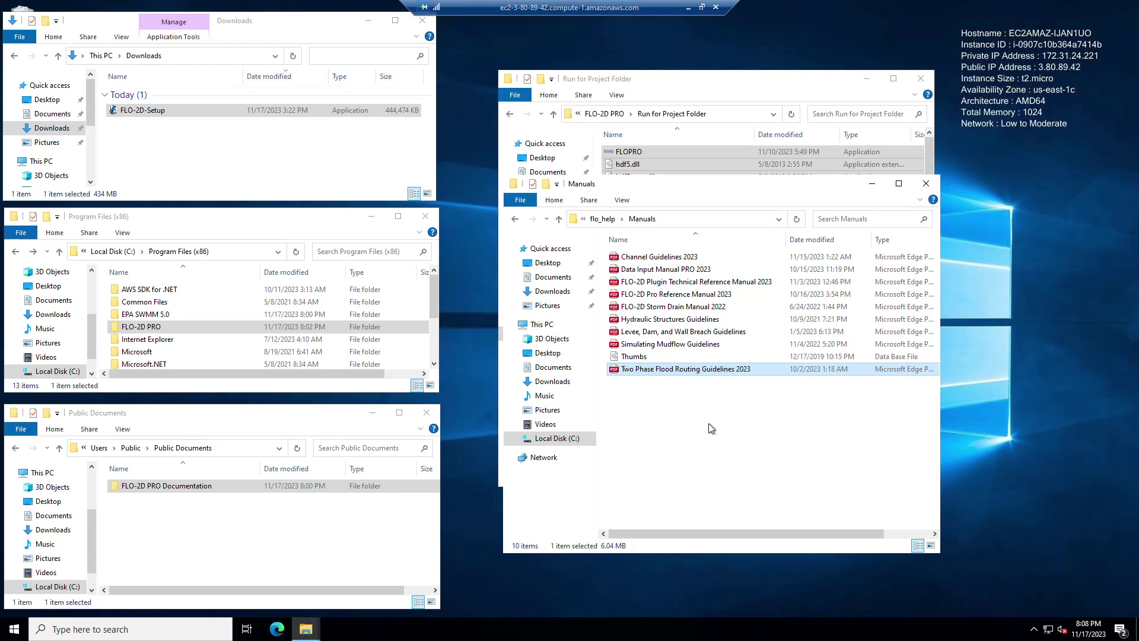
left_click(928, 184)
left_click(920, 79)
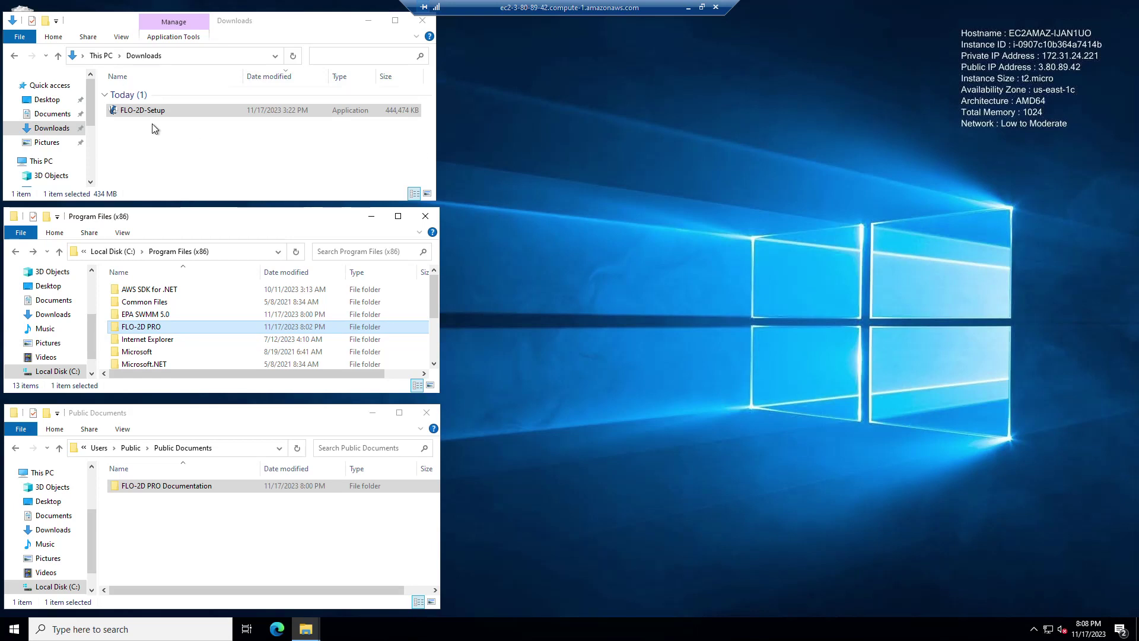
double_click(134, 111)
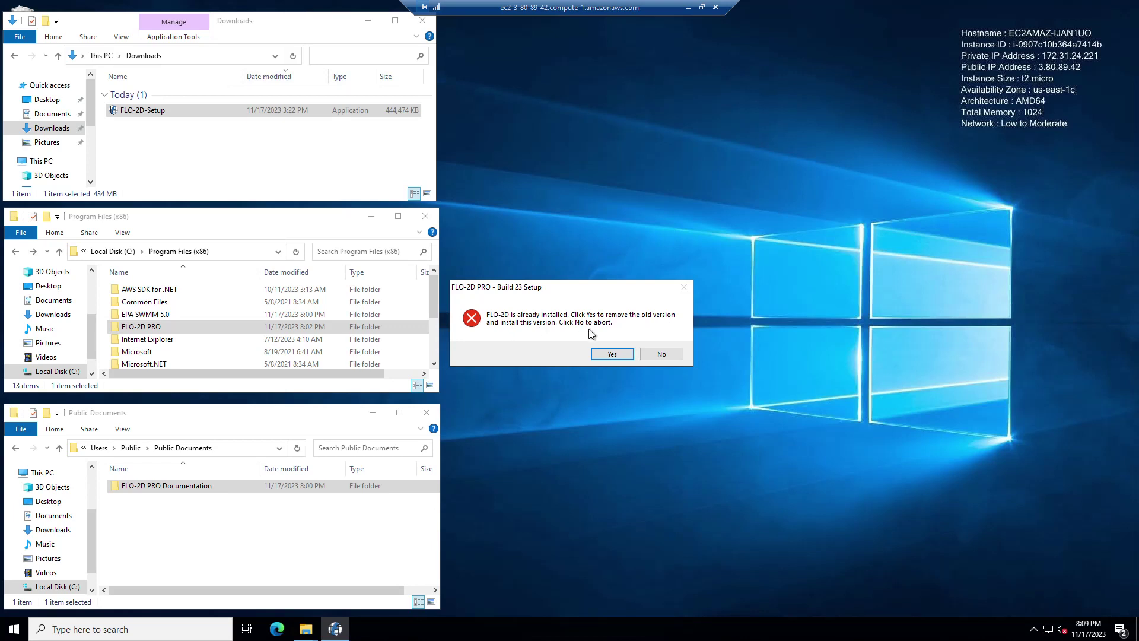
left_click(676, 354)
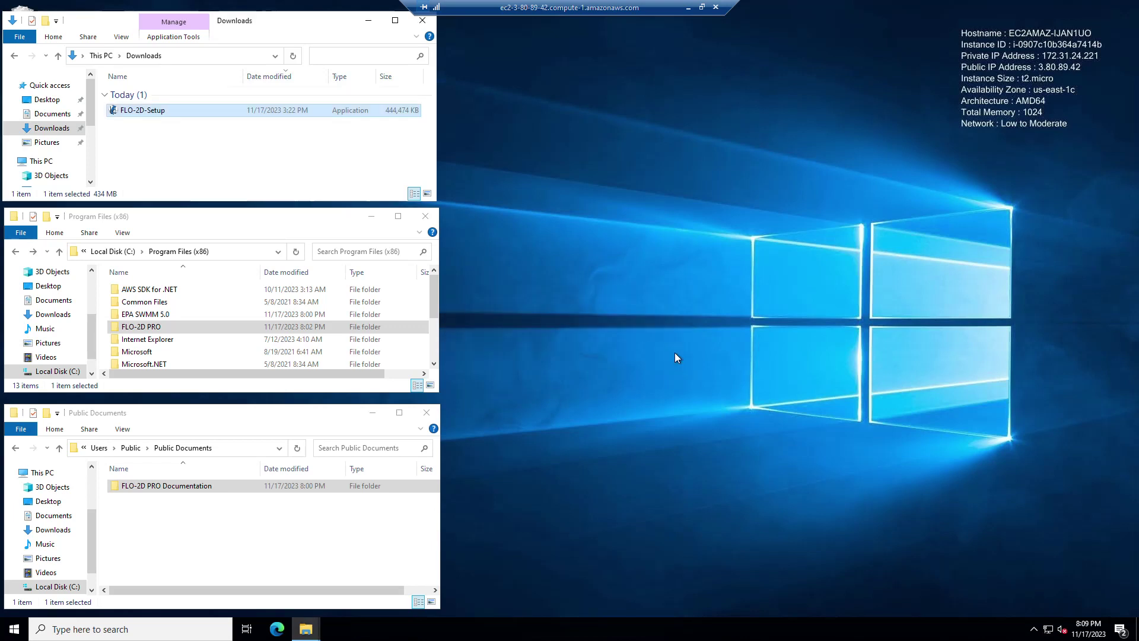
double_click(136, 111)
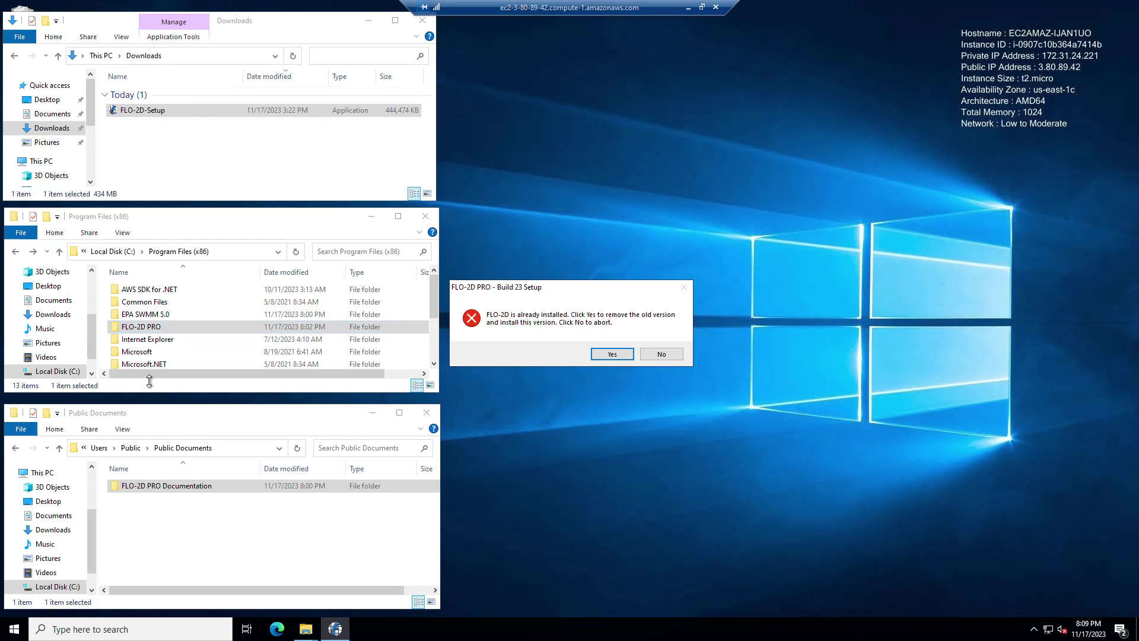
Check the installed FLO-2D PRO folder, then confirm replacing the old version with Build 23.
left_click(140, 330)
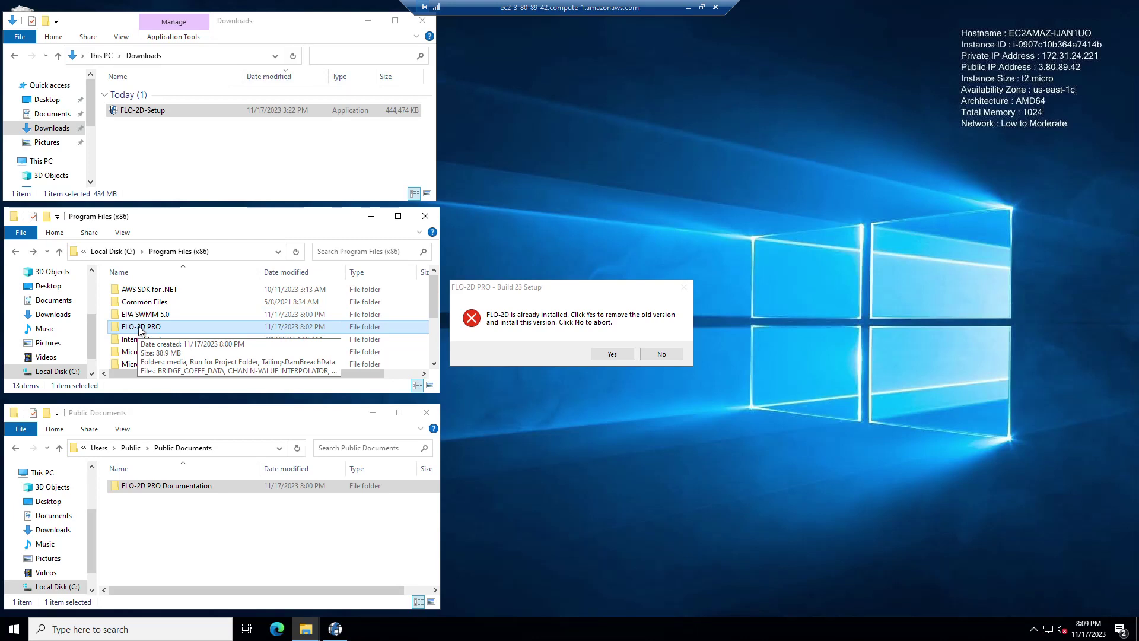
double_click(141, 327)
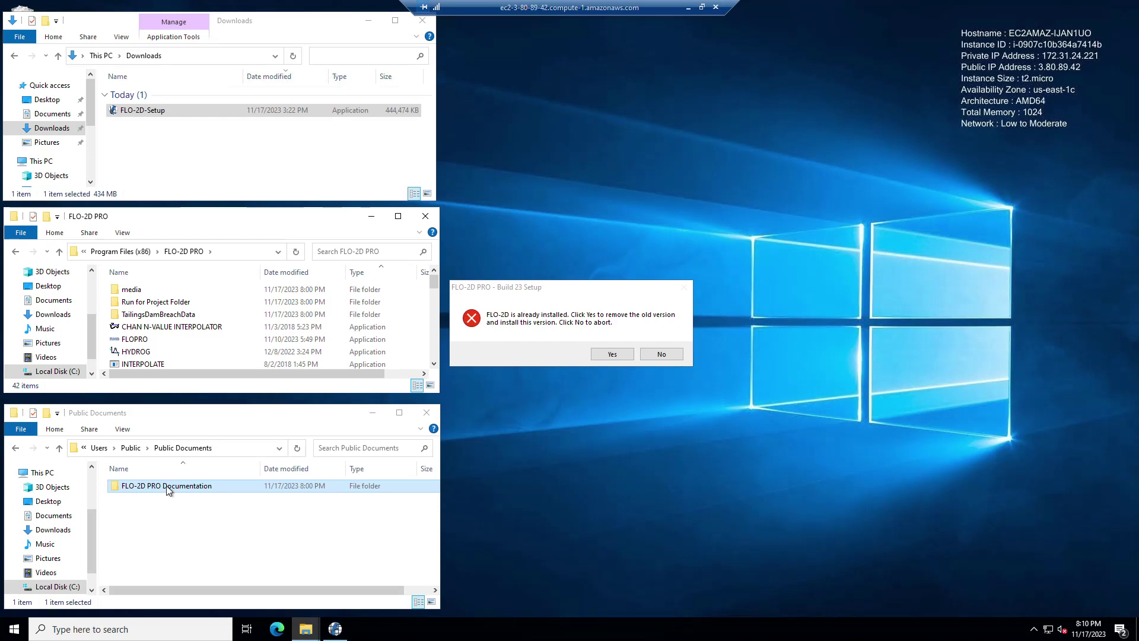
left_click(612, 354)
left_click(613, 354)
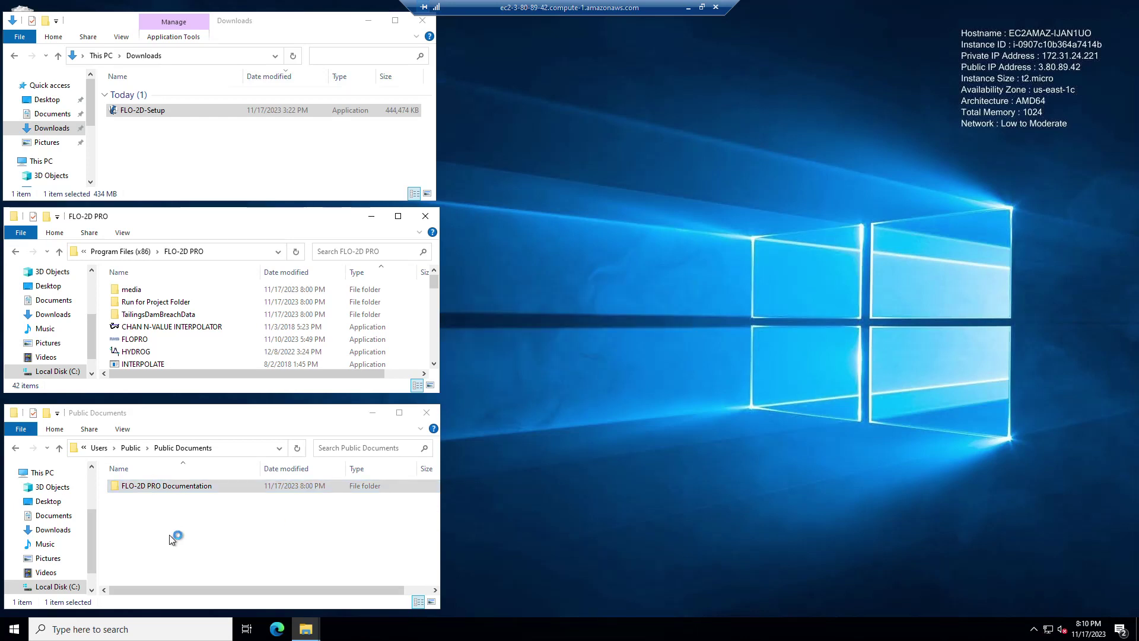
left_click(201, 514)
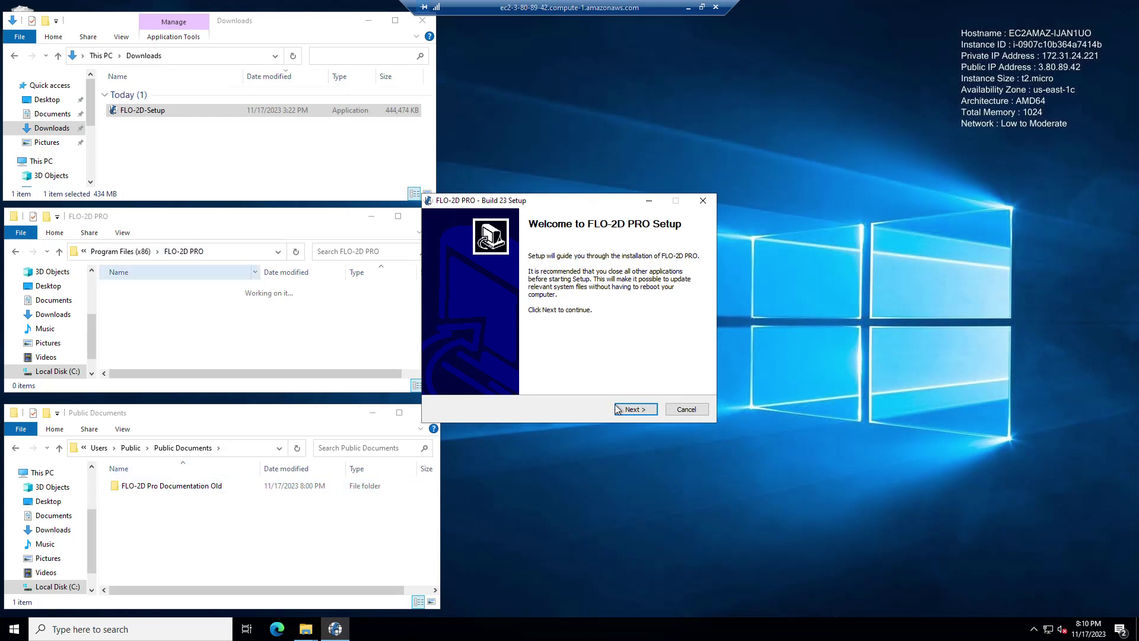
Install FLO-2D PRO with default paths, excluding EPA SWMM and Visual Studio Runtime.
left_click(642, 410)
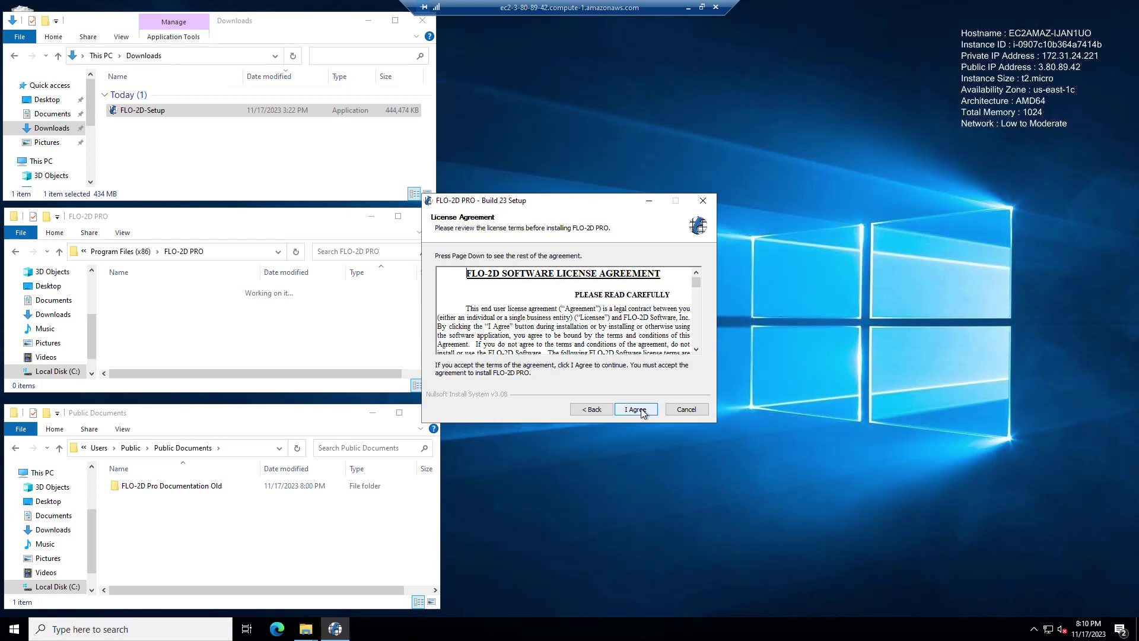
left_click(642, 409)
left_click(562, 296)
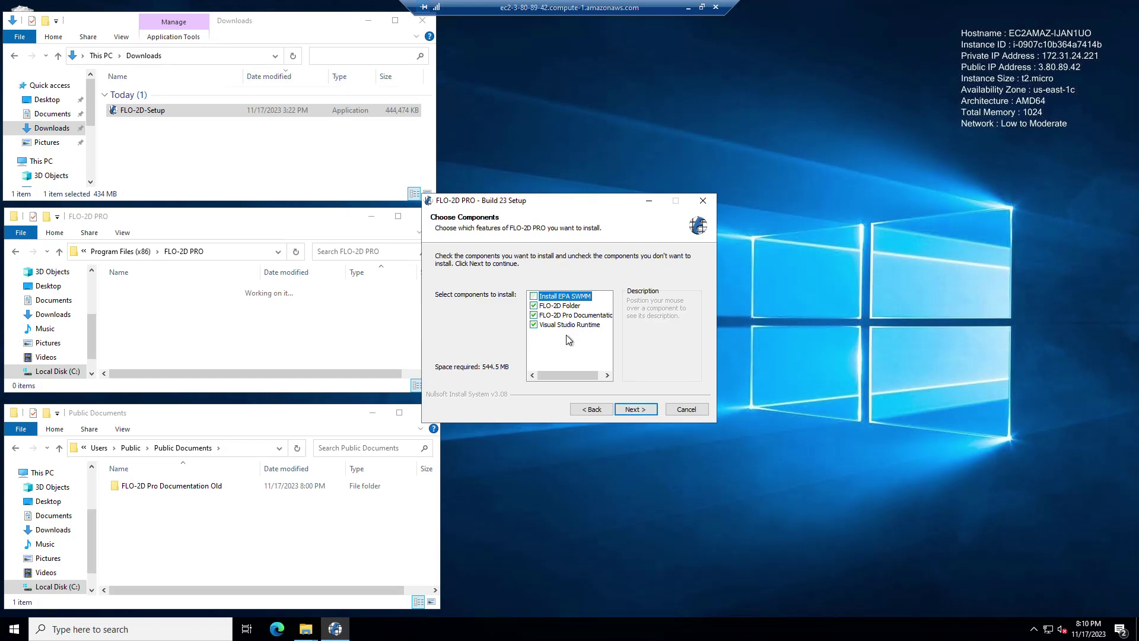
left_click(559, 325)
left_click(636, 409)
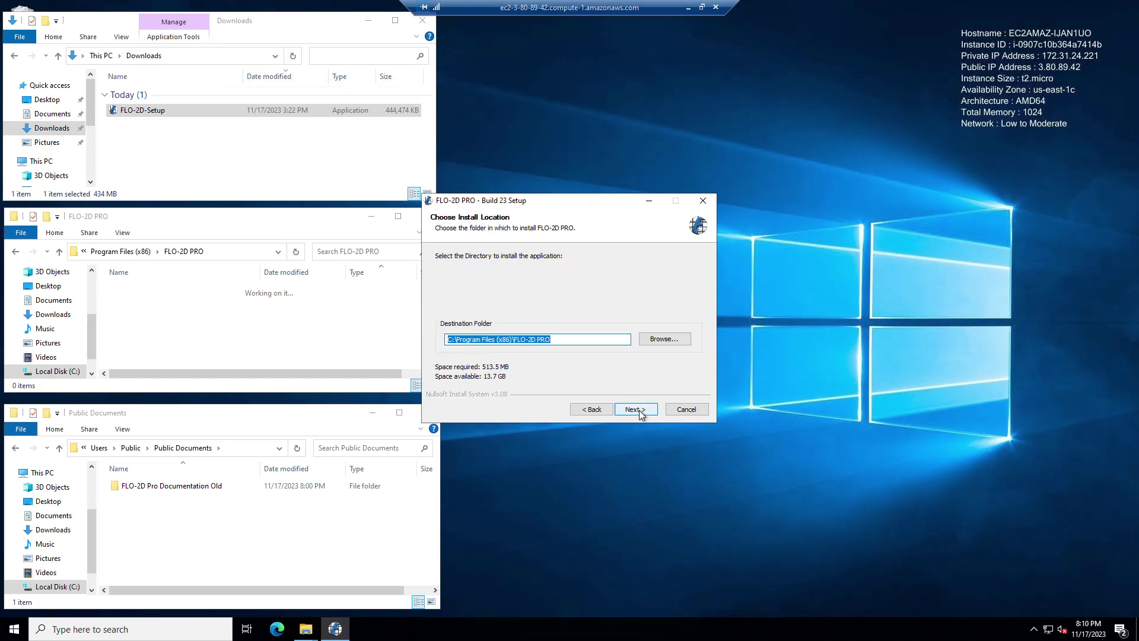
left_click(633, 408)
left_click(631, 402)
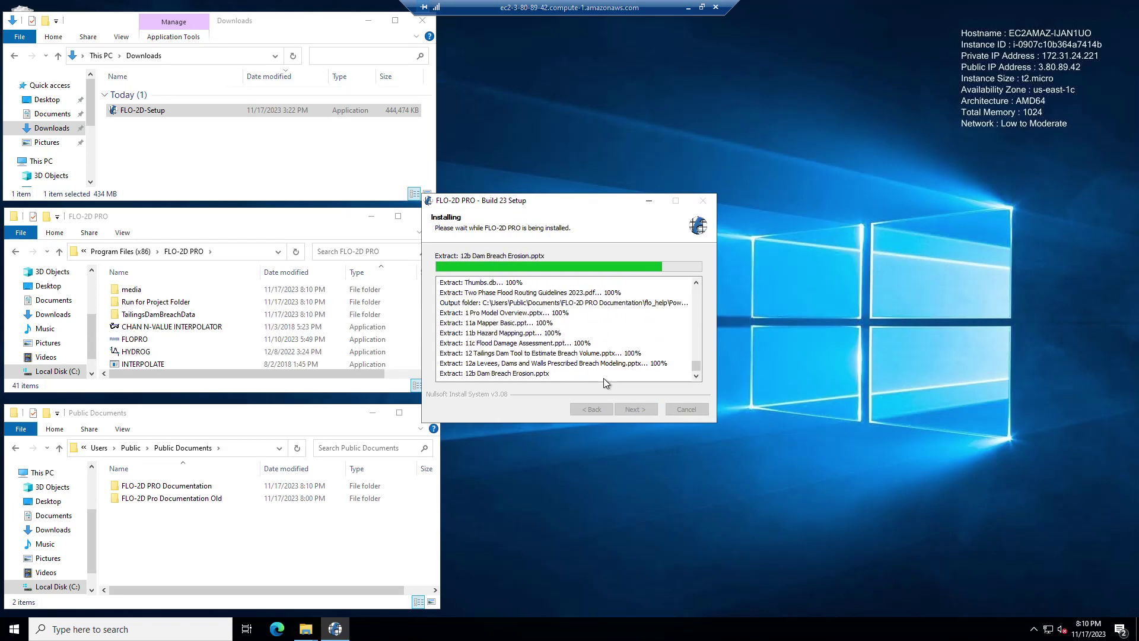
Rename the old documentation folder to 'FLO-2D Pro Documentation Buidl 21'.
left_click(211, 497)
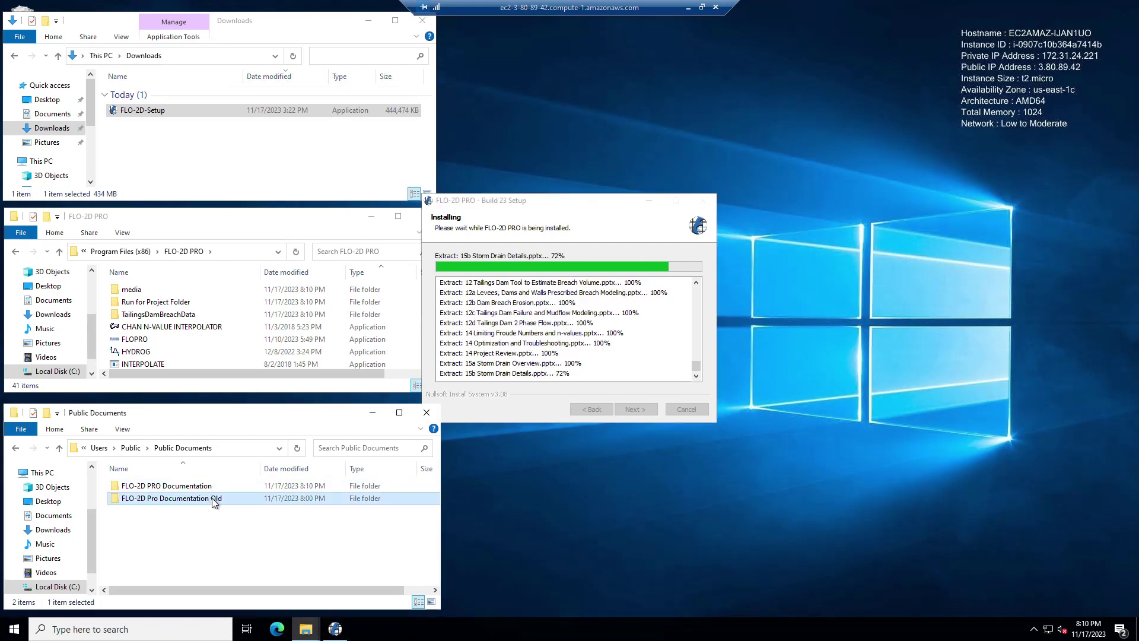
left_click(212, 499)
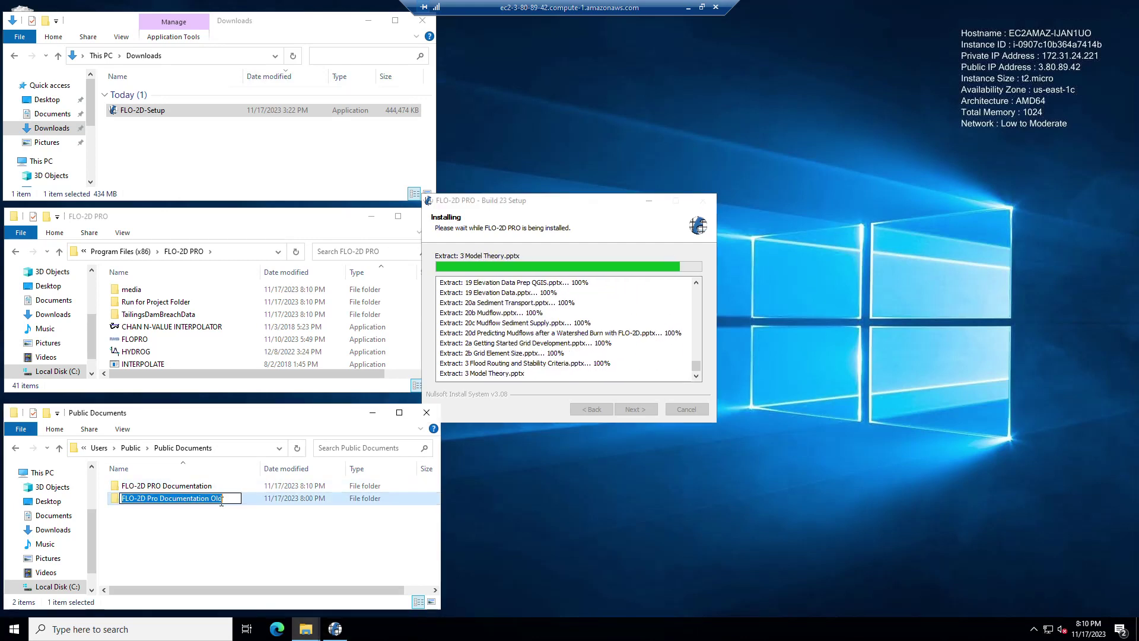
left_click(213, 500)
left_click_drag(211, 500, 242, 503)
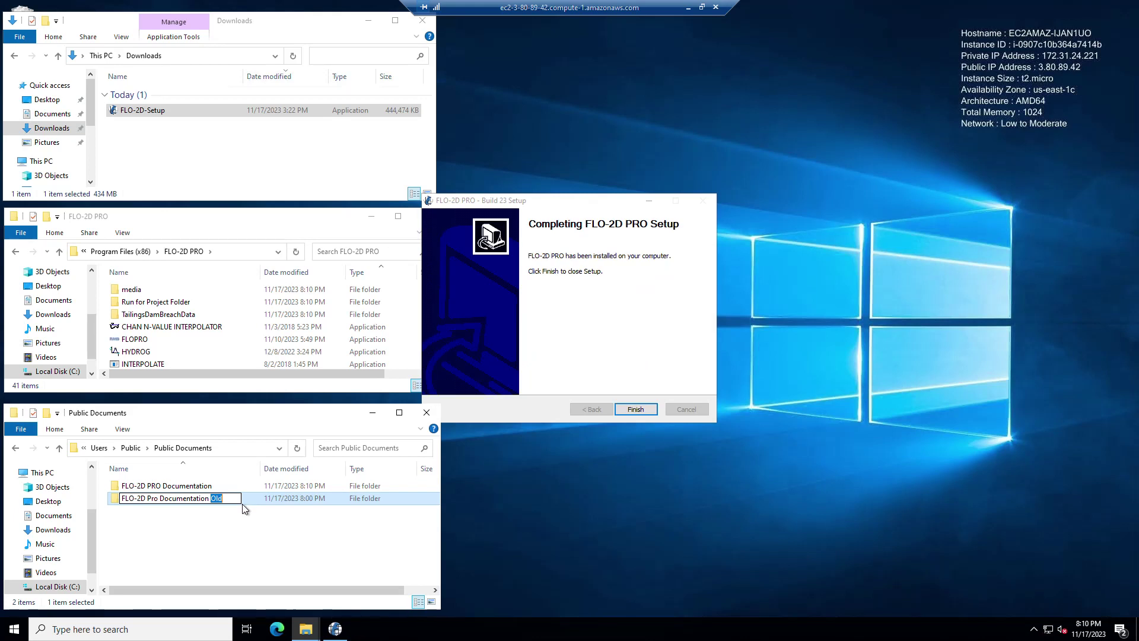
type("Buidl 21")
key("Return")
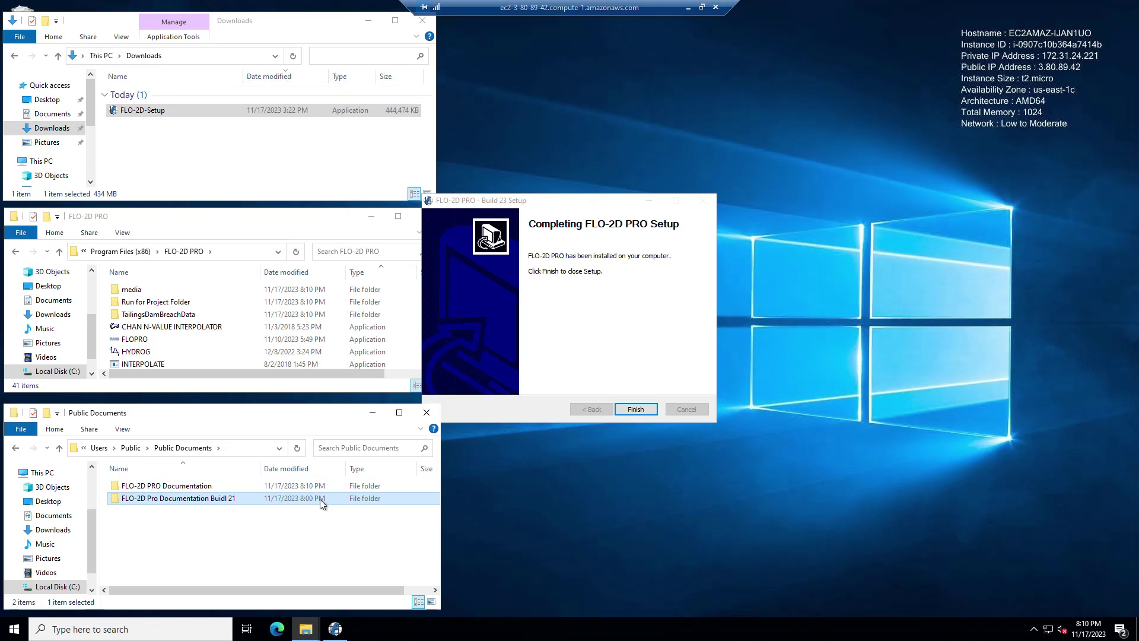
left_click(628, 411)
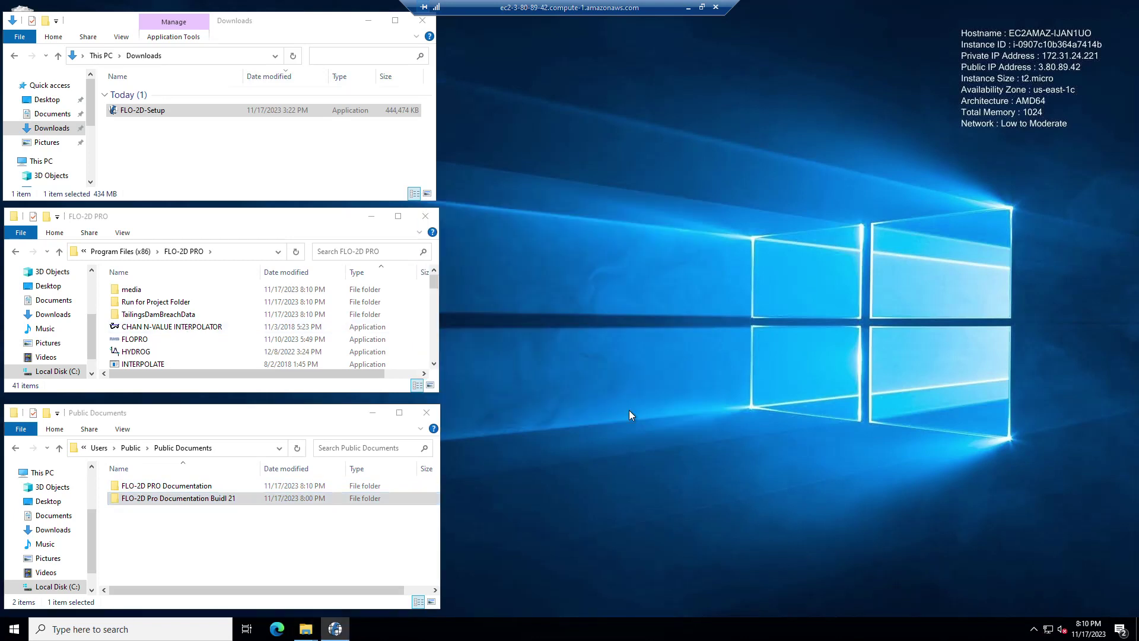